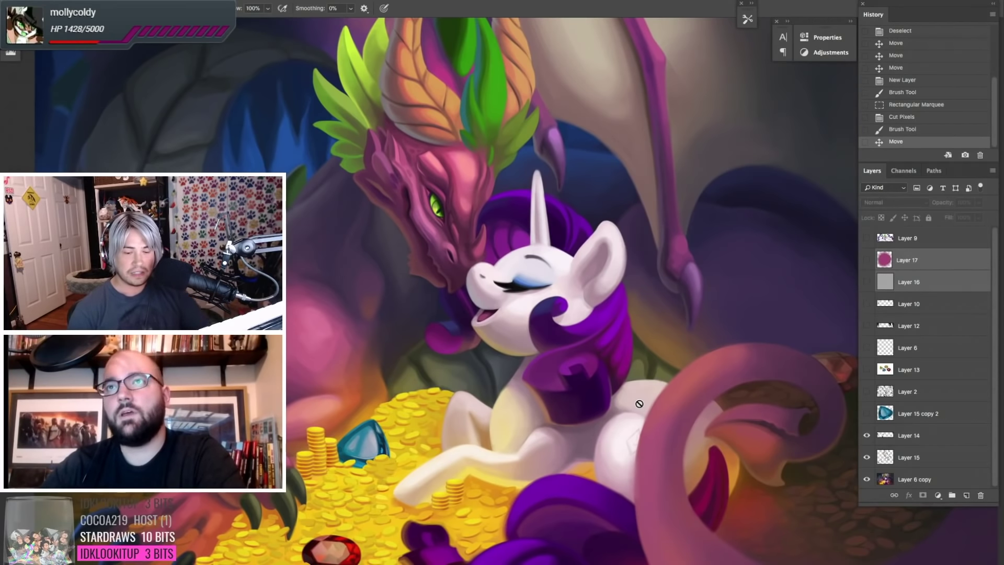
Show the grey panel on Layer 16 and the magenta circle on Layer 17, and make Layer 17 active for brush painting.
{"action": "left_click", "coordinate": [897, 282]}
{"action": "left_click", "coordinate": [867, 281]}
{"action": "key", "text": "v"}
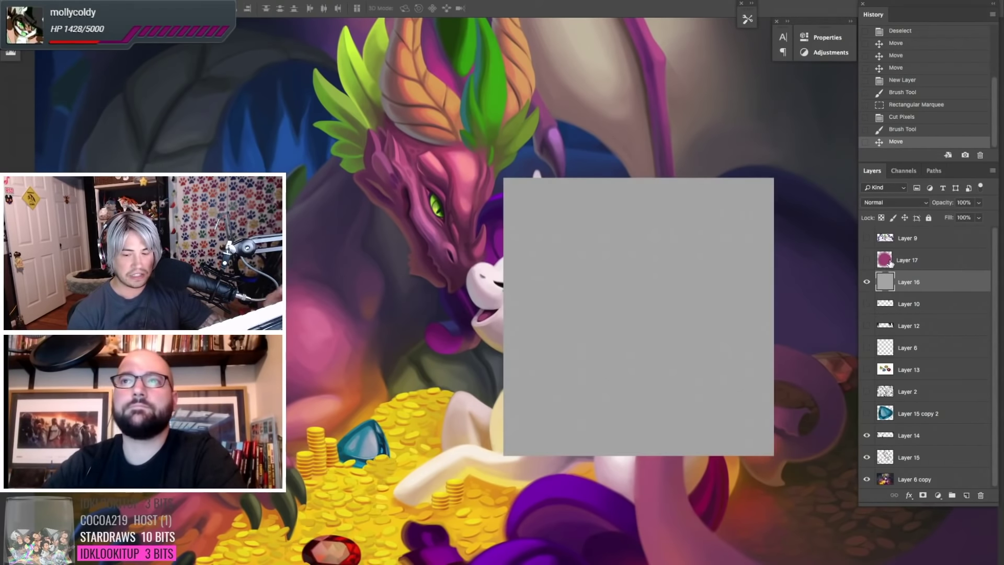
{"action": "left_click", "coordinate": [890, 261]}
{"action": "key", "text": "b"}
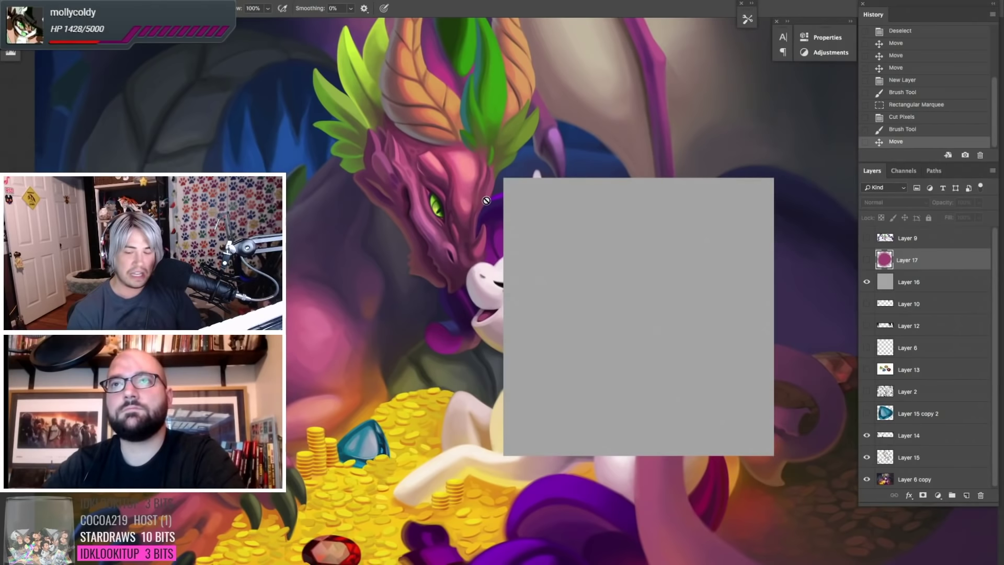
{"action": "left_click", "coordinate": [866, 260]}
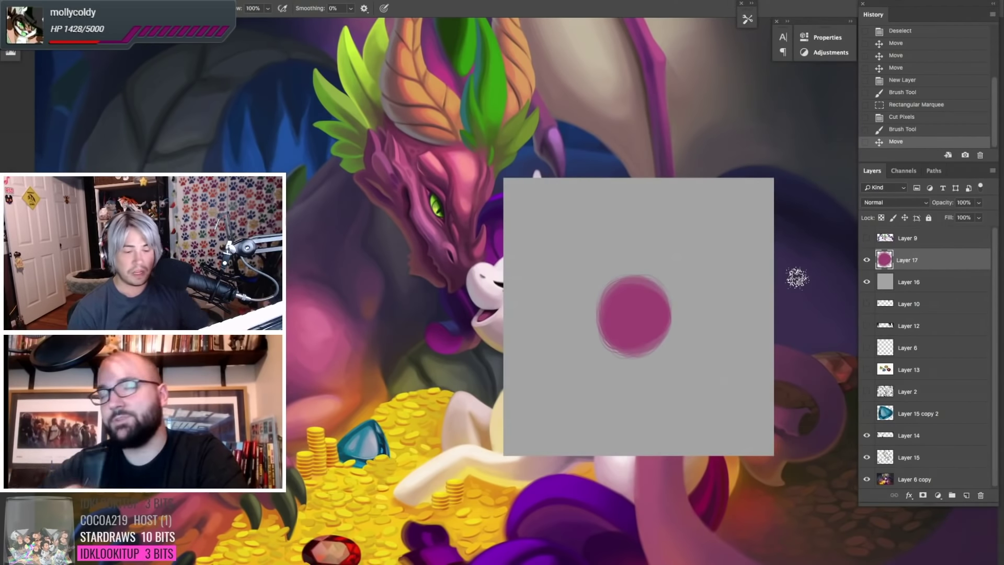
Sample the pink on the dragon's brow, then set the foreground colour from the magenta circle for comparison.
{"action": "left_click", "coordinate": [462, 186], "text": "alt"}
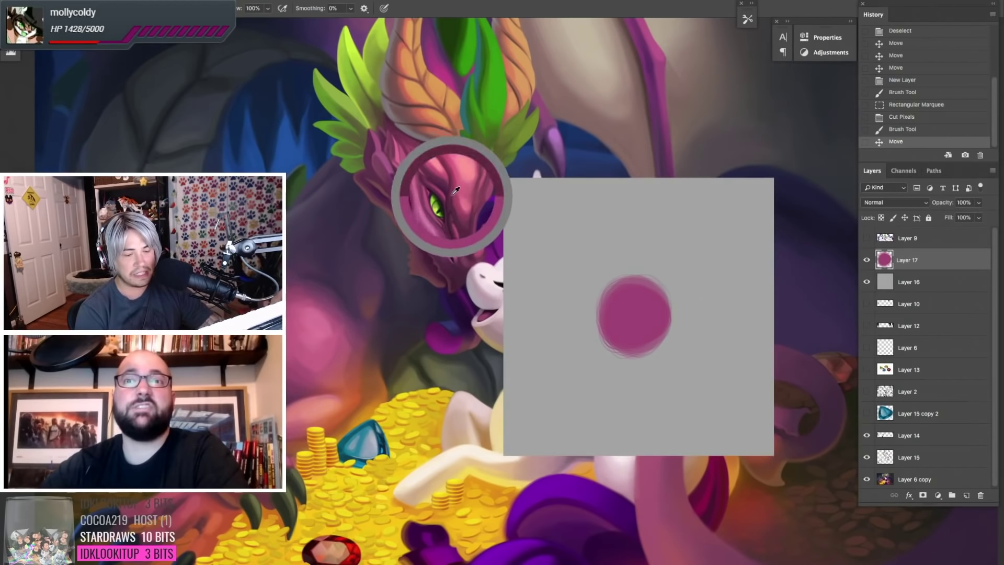
{"action": "mouse_move", "coordinate": [461, 181]}
{"action": "left_mouse_down"}
{"action": "mouse_move", "coordinate": [465, 165]}
{"action": "mouse_move", "coordinate": [438, 212]}
{"action": "mouse_move", "coordinate": [465, 178]}
{"action": "left_mouse_up"}
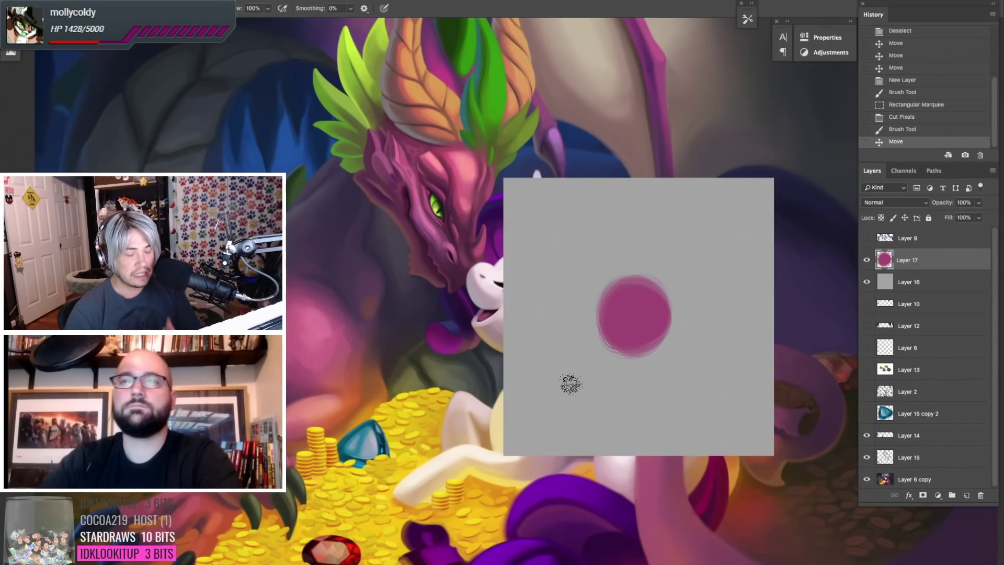
{"action": "key", "text": "n"}
{"action": "mouse_move", "coordinate": [654, 184]}
{"action": "left_mouse_down"}
{"action": "mouse_move", "coordinate": [654, 118]}
{"action": "mouse_move", "coordinate": [618, 46]}
{"action": "left_mouse_up"}
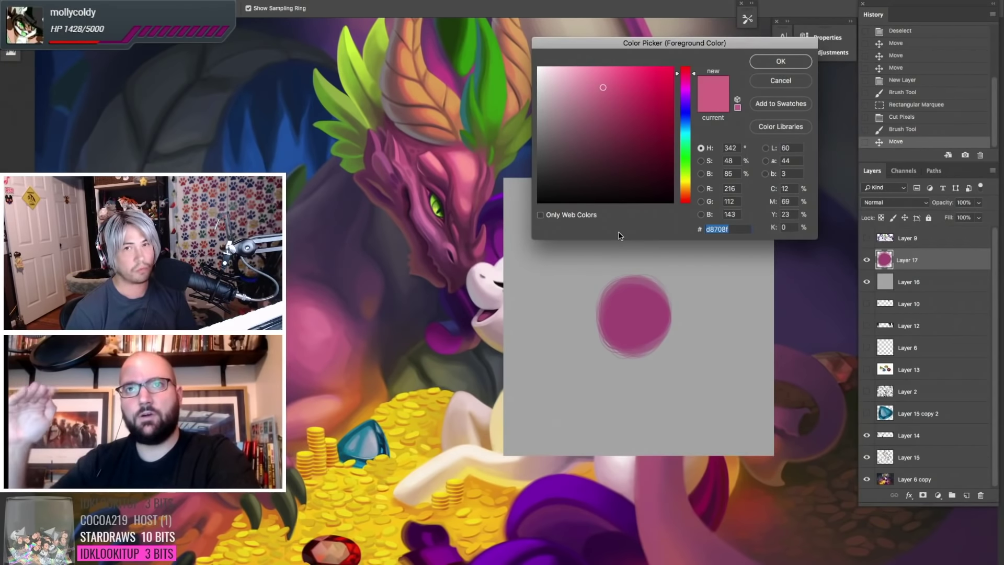
{"action": "left_click_drag", "start_coordinate": [626, 43], "coordinate": [602, 77]}
{"action": "left_click", "coordinate": [635, 309], "text": "alt"}
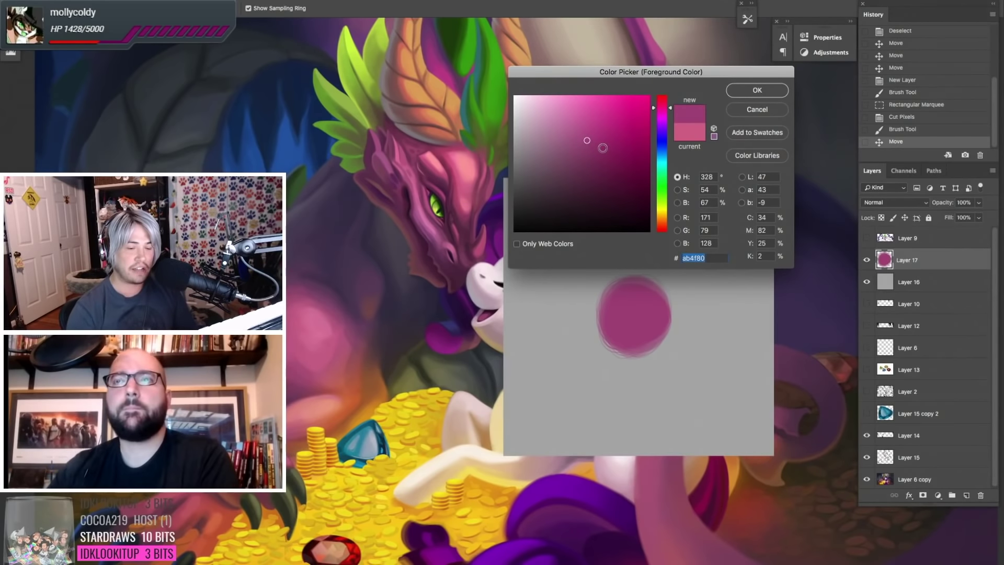
{"action": "left_click", "coordinate": [588, 173]}
{"action": "mouse_move", "coordinate": [587, 172]}
{"action": "left_mouse_down"}
{"action": "mouse_move", "coordinate": [588, 138]}
{"action": "mouse_move", "coordinate": [588, 188]}
{"action": "mouse_move", "coordinate": [589, 131]}
{"action": "mouse_move", "coordinate": [587, 213]}
{"action": "mouse_move", "coordinate": [565, 131]}
{"action": "mouse_move", "coordinate": [578, 172]}
{"action": "mouse_move", "coordinate": [535, 119]}
{"action": "mouse_move", "coordinate": [592, 136]}
{"action": "left_mouse_up"}
{"action": "left_click", "coordinate": [638, 309]}
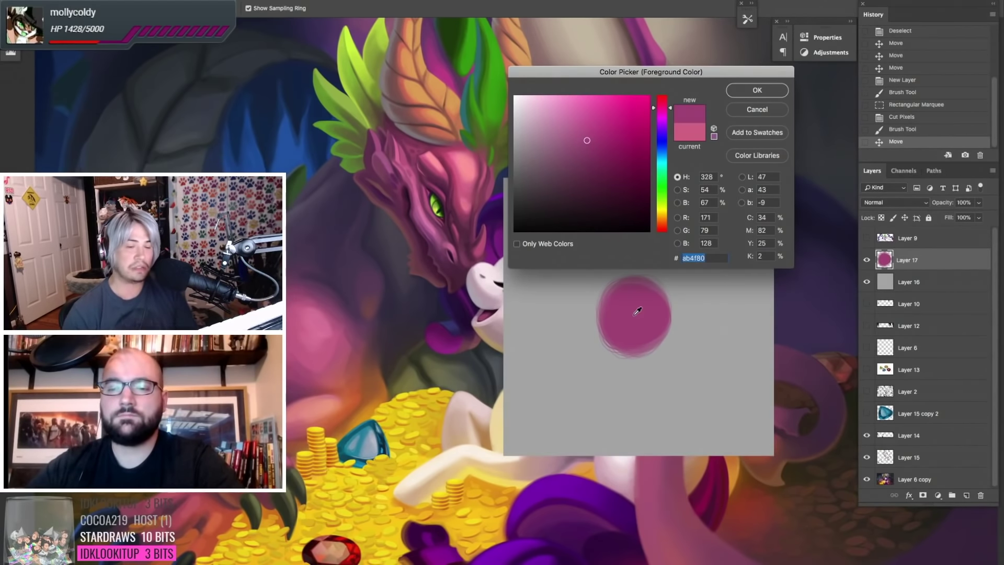
Set the foreground to a darker, more saturated magenta, #a23570, and paint a swatch overlapping the circle's lower right.
{"action": "mouse_move", "coordinate": [587, 139]}
{"action": "left_mouse_down"}
{"action": "mouse_move", "coordinate": [588, 164]}
{"action": "mouse_move", "coordinate": [588, 139]}
{"action": "left_mouse_up"}
{"action": "left_click", "coordinate": [589, 137]}
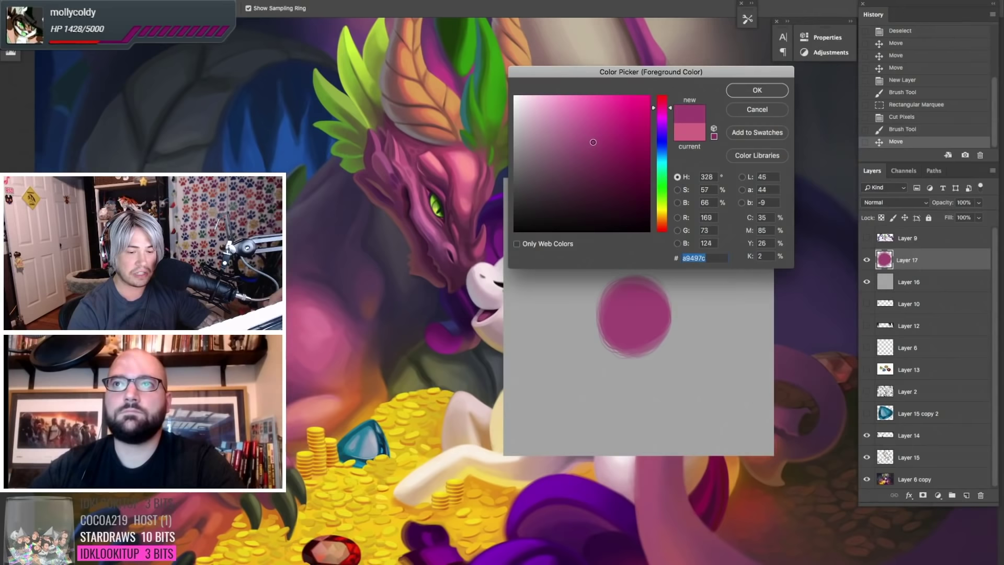
{"action": "left_click", "coordinate": [598, 147]}
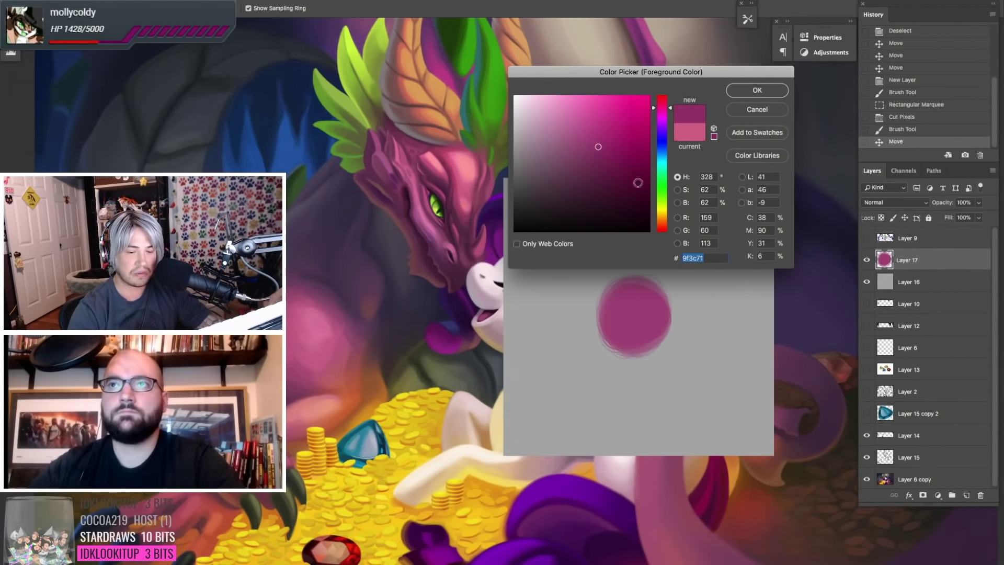
{"action": "left_click", "coordinate": [602, 145]}
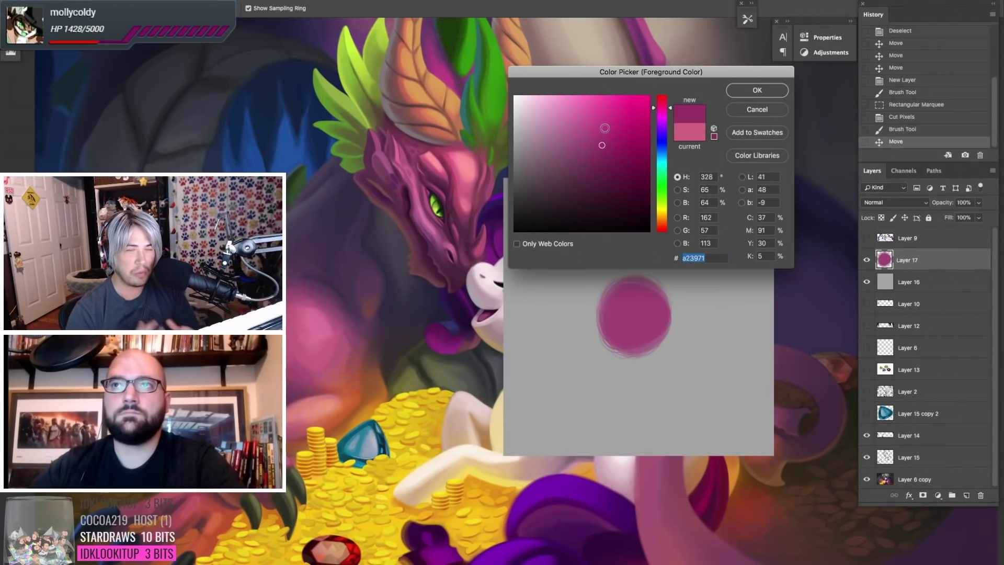
{"action": "left_click", "coordinate": [599, 143]}
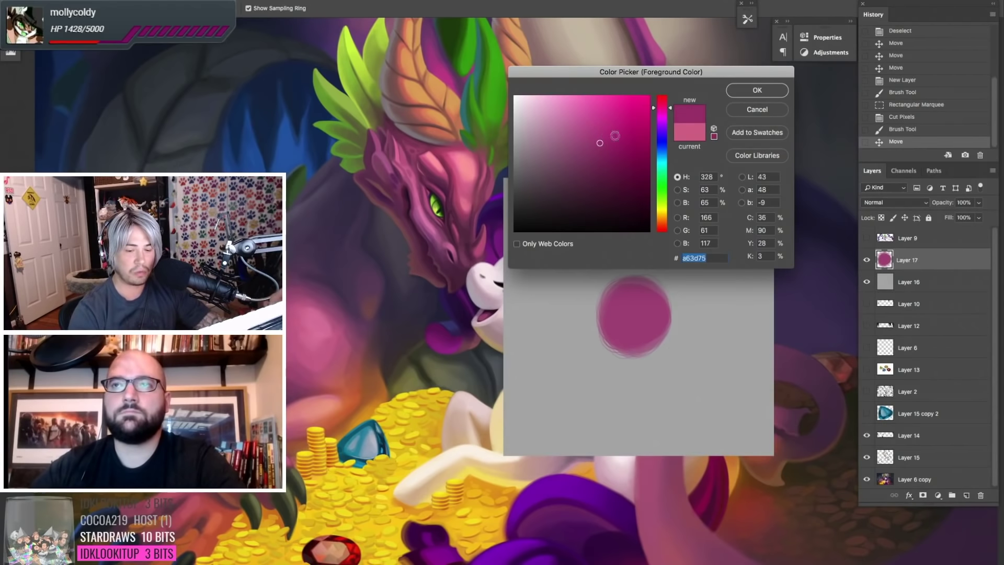
{"action": "left_click_drag", "start_coordinate": [657, 107], "coordinate": [663, 111]}
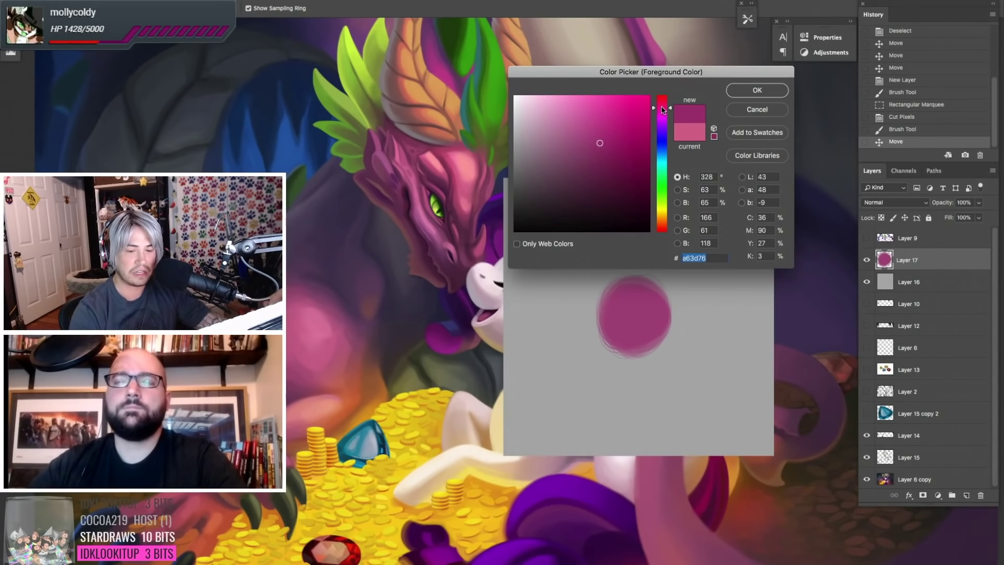
{"action": "left_click", "coordinate": [743, 93]}
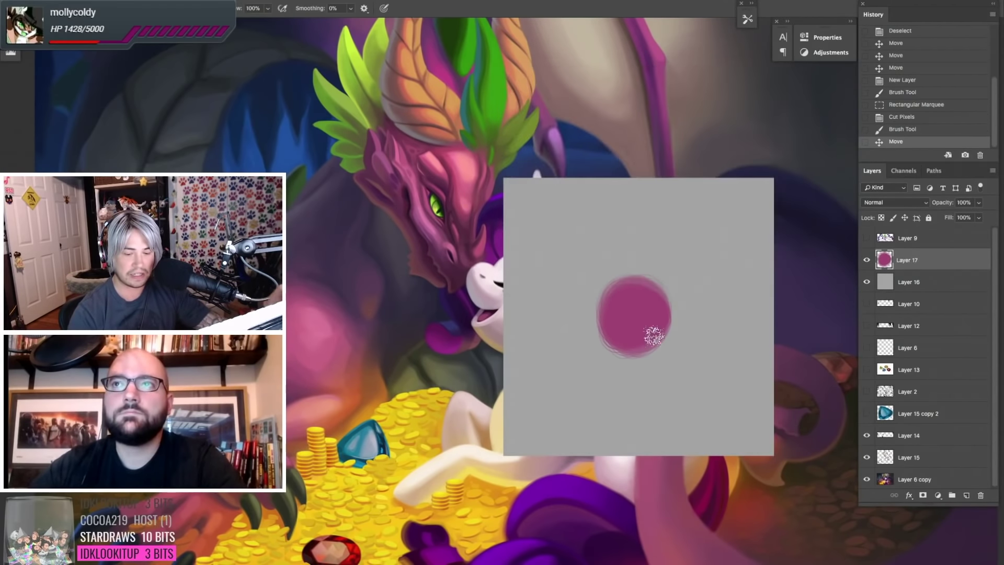
{"action": "mouse_move", "coordinate": [652, 334]}
{"action": "left_mouse_down"}
{"action": "mouse_move", "coordinate": [641, 342]}
{"action": "mouse_move", "coordinate": [662, 346]}
{"action": "left_mouse_up"}
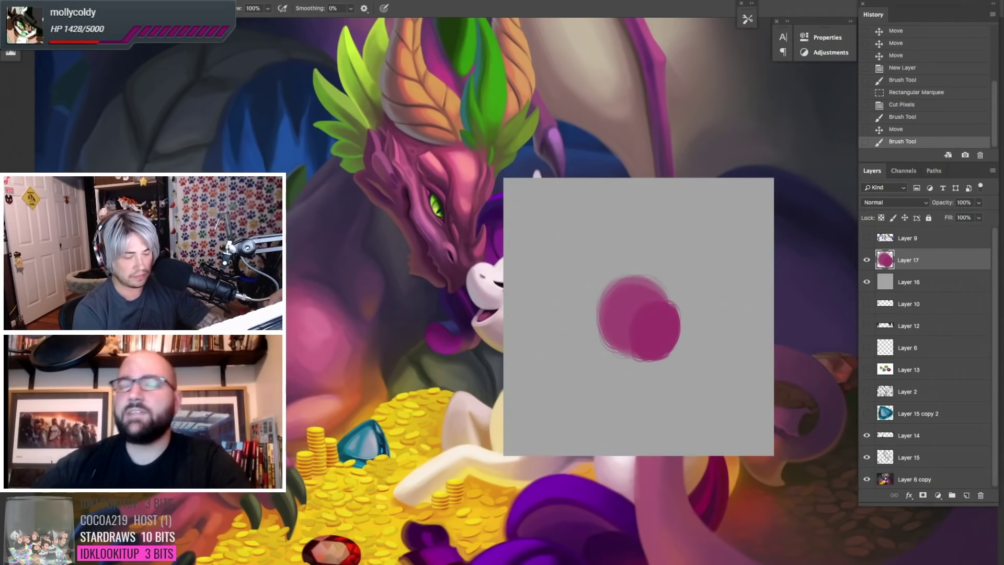
Extend the ramp diagonally down to the right with three progressively darker, more saturated magenta swatches, starting with #9a2f69 and #8d215c.
{"action": "key", "text": "n"}
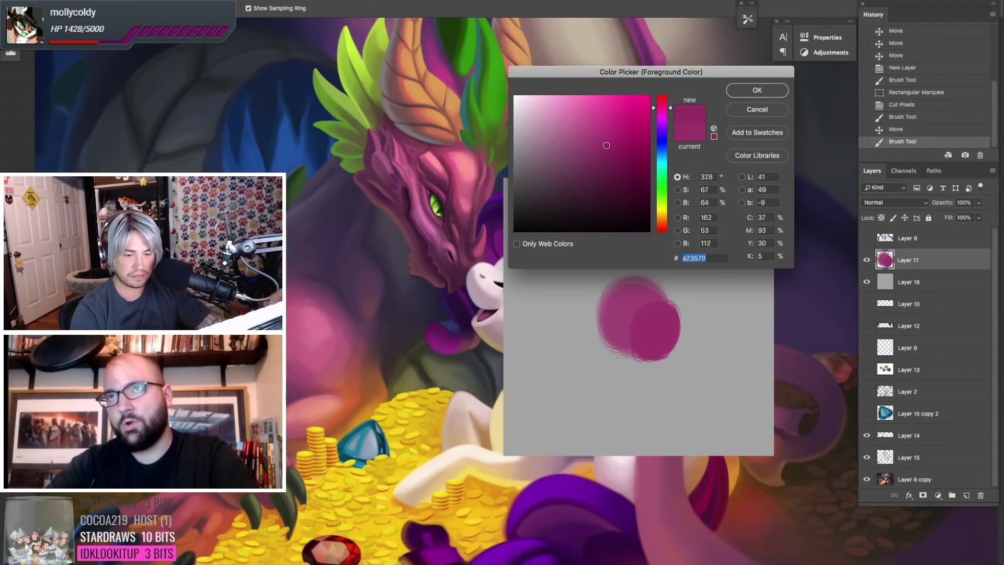
{"action": "left_click_drag", "start_coordinate": [606, 144], "coordinate": [609, 149]}
{"action": "left_click", "coordinate": [745, 95]}
{"action": "mouse_move", "coordinate": [657, 336]}
{"action": "left_mouse_down"}
{"action": "mouse_move", "coordinate": [666, 358]}
{"action": "mouse_move", "coordinate": [679, 322]}
{"action": "left_mouse_up"}
{"action": "key", "text": "n"}
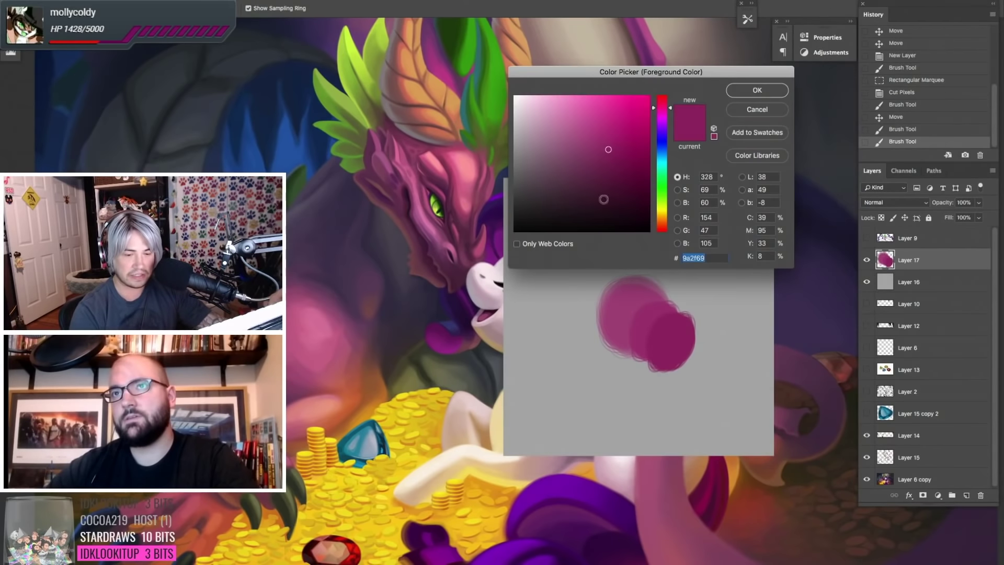
{"action": "left_click", "coordinate": [742, 95]}
{"action": "left_click_drag", "start_coordinate": [674, 366], "coordinate": [693, 344]}
{"action": "key", "text": "n"}
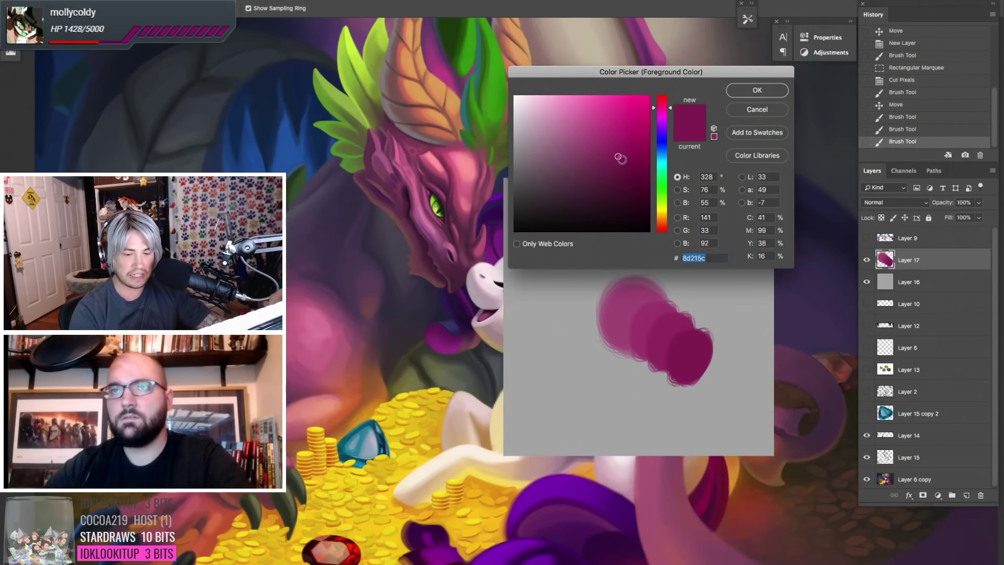
{"action": "left_click", "coordinate": [751, 96]}
{"action": "mouse_move", "coordinate": [690, 361]}
{"action": "left_mouse_down"}
{"action": "mouse_move", "coordinate": [703, 387]}
{"action": "mouse_move", "coordinate": [718, 366]}
{"action": "left_mouse_up"}
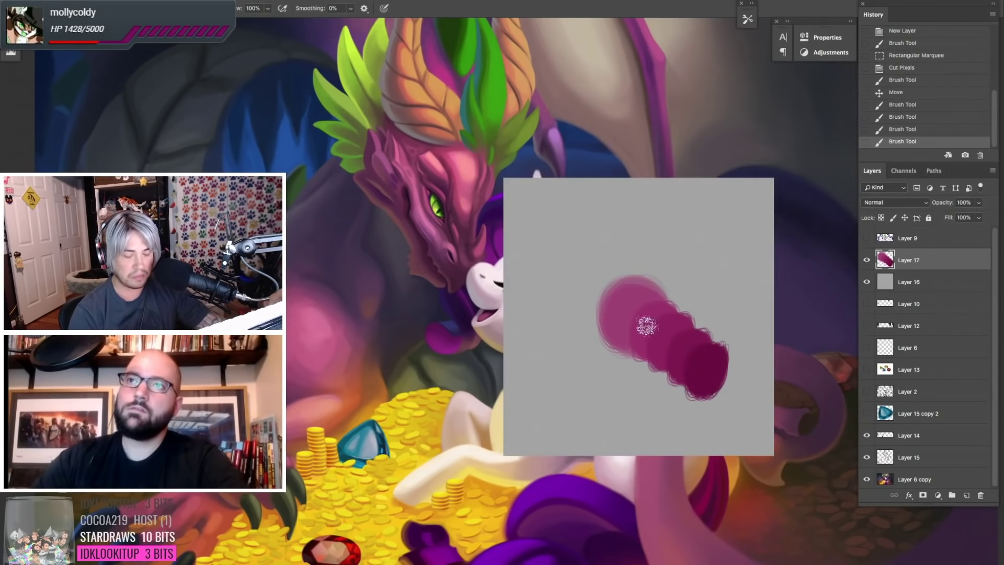
Paint two dull, desaturated magenta swatches straight below the circle, using #632d4a for the second one.
{"action": "key", "text": "n"}
{"action": "left_click_drag", "start_coordinate": [609, 168], "coordinate": [585, 196]}
{"action": "mouse_move", "coordinate": [594, 146]}
{"action": "left_mouse_down"}
{"action": "mouse_move", "coordinate": [586, 140]}
{"action": "mouse_move", "coordinate": [582, 164]}
{"action": "left_mouse_up"}
{"action": "left_click", "coordinate": [757, 89]}
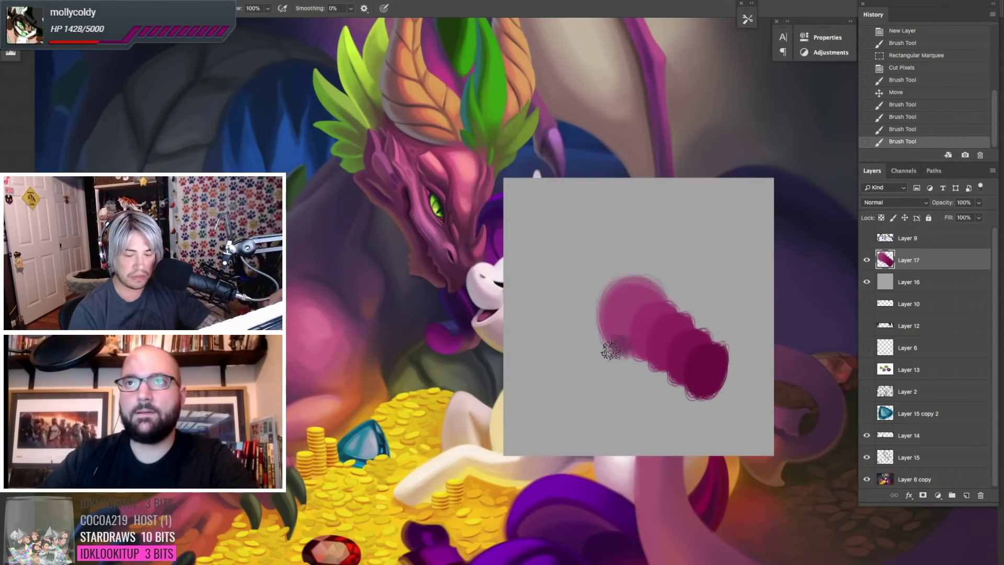
{"action": "left_click_drag", "start_coordinate": [609, 352], "coordinate": [574, 343]}
{"action": "key", "text": "n"}
{"action": "left_click", "coordinate": [587, 179]}
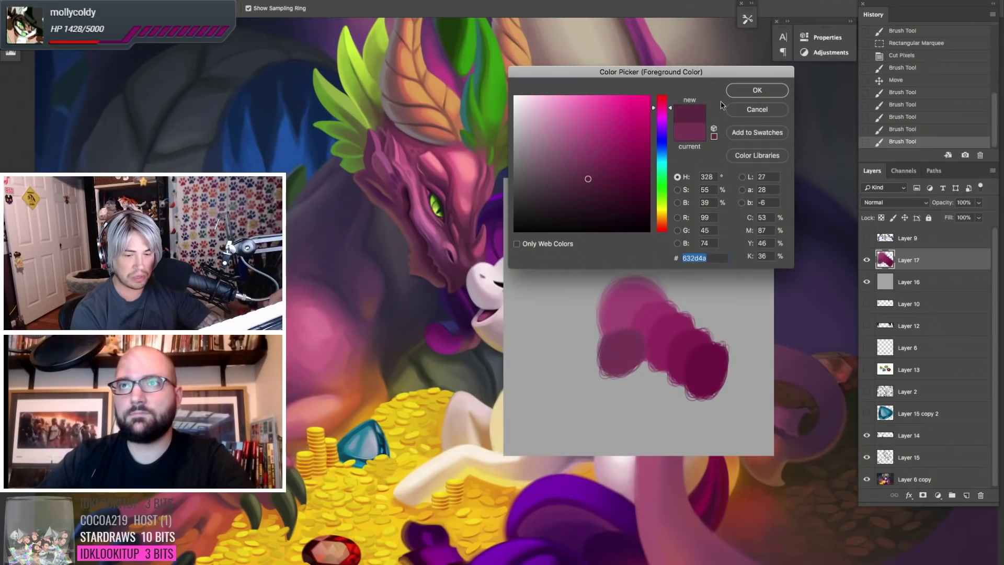
{"action": "left_click", "coordinate": [757, 89]}
{"action": "mouse_move", "coordinate": [622, 374]}
{"action": "left_mouse_down"}
{"action": "mouse_move", "coordinate": [617, 413]}
{"action": "mouse_move", "coordinate": [628, 418]}
{"action": "mouse_move", "coordinate": [622, 443]}
{"action": "left_mouse_up"}
Continue the desaturated ramp downward with two near-black plum swatches.
{"action": "key", "text": "n"}
{"action": "left_click", "coordinate": [589, 198]}
{"action": "left_click", "coordinate": [746, 90]}
{"action": "key", "text": "n"}
{"action": "left_click", "coordinate": [592, 208]}
{"action": "left_click", "coordinate": [757, 89]}
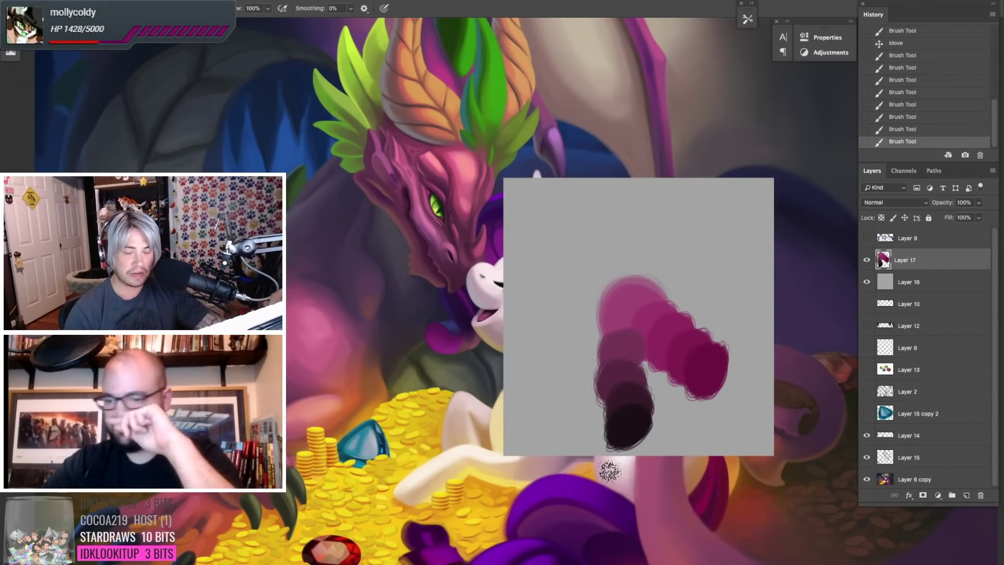
Choose the hard 90 px brush and cross out the desaturated ramp with a large X.
{"action": "right_click", "coordinate": [638, 299]}
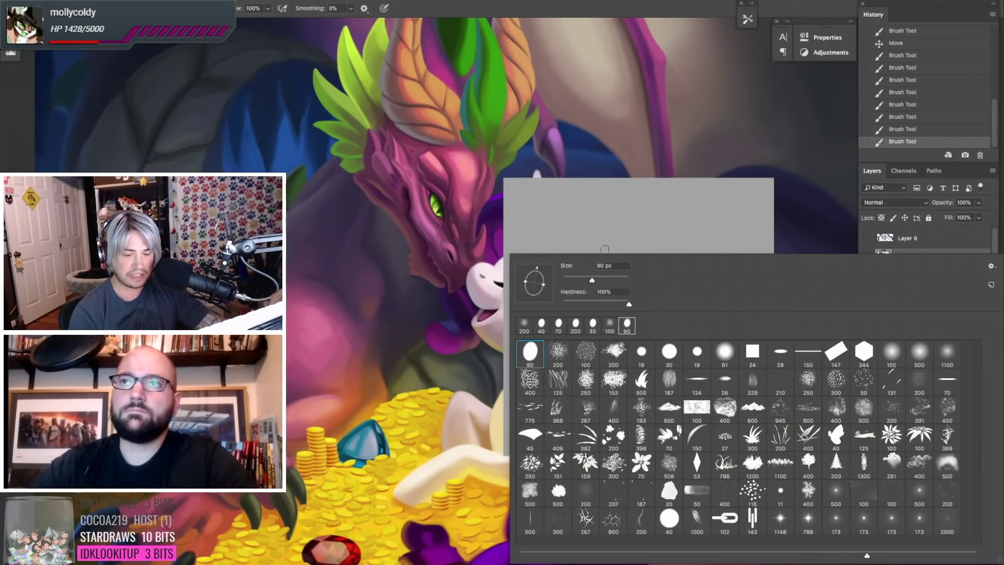
{"action": "double_click", "coordinate": [527, 350]}
{"action": "left_click_drag", "start_coordinate": [587, 361], "coordinate": [657, 417]}
{"action": "left_click_drag", "start_coordinate": [652, 347], "coordinate": [590, 426]}
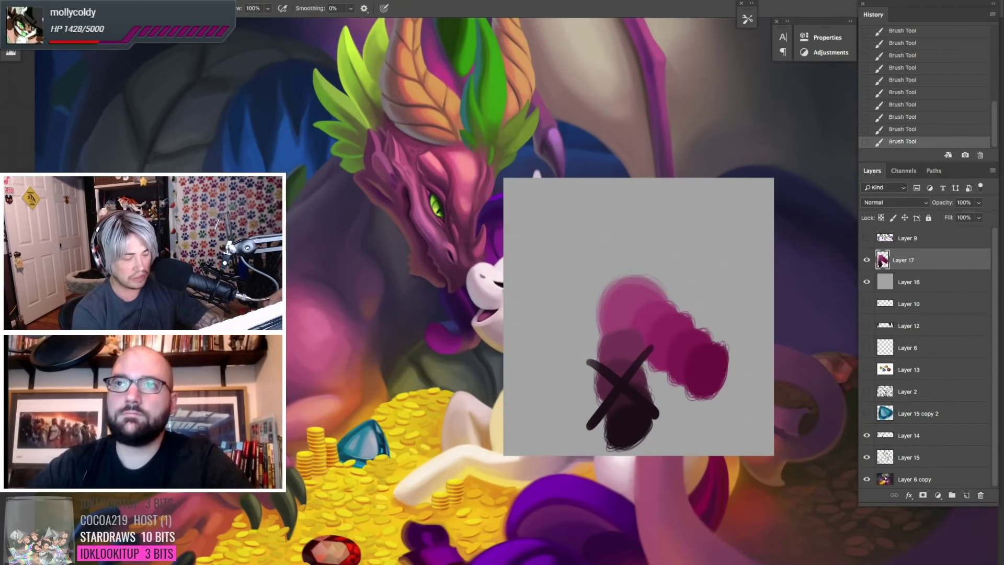
Sample the saturated ramp's darkest magenta and extend that ramp with two deeper swatches using the textured 200 px brush.
{"action": "left_click", "coordinate": [11, 293]}
{"action": "left_click", "coordinate": [712, 359]}
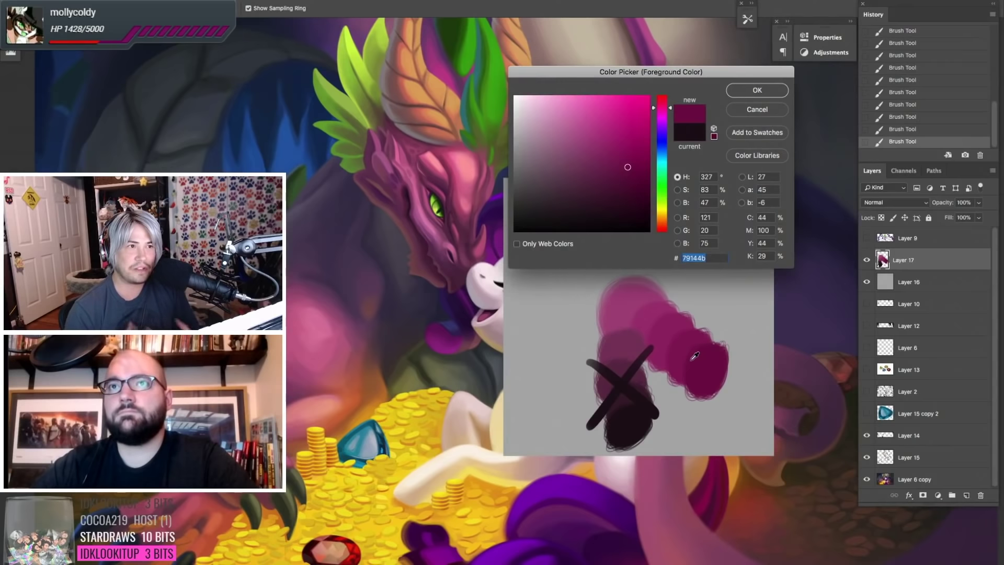
{"action": "left_click", "coordinate": [635, 175]}
{"action": "key", "text": "Return"}
{"action": "right_click", "coordinate": [711, 375]}
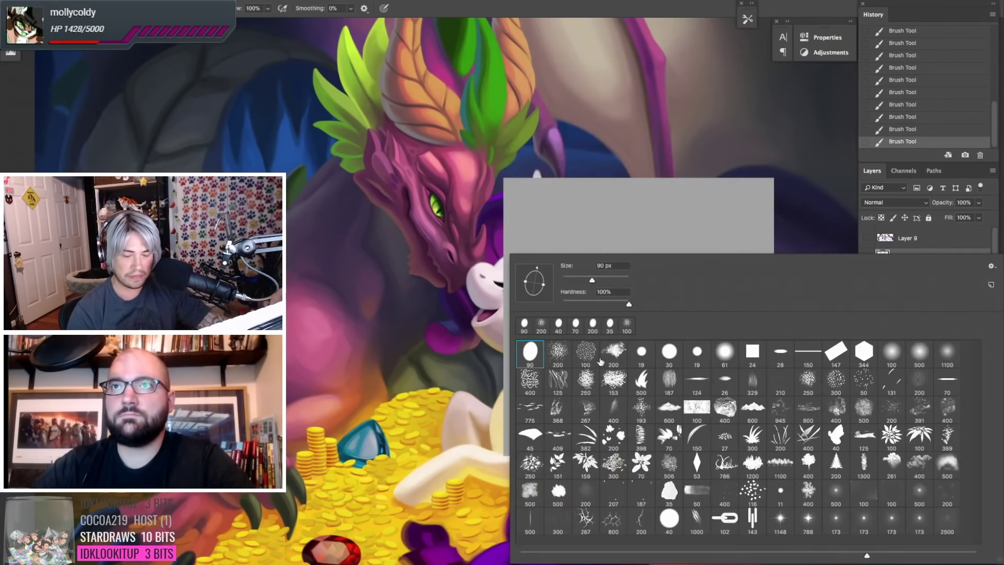
{"action": "left_click", "coordinate": [556, 355]}
{"action": "left_click", "coordinate": [663, 237]}
{"action": "mouse_move", "coordinate": [719, 385]}
{"action": "left_mouse_down"}
{"action": "mouse_move", "coordinate": [722, 401]}
{"action": "mouse_move", "coordinate": [757, 418]}
{"action": "left_mouse_up"}
{"action": "left_click", "coordinate": [627, 193]}
{"action": "key", "text": "Return"}
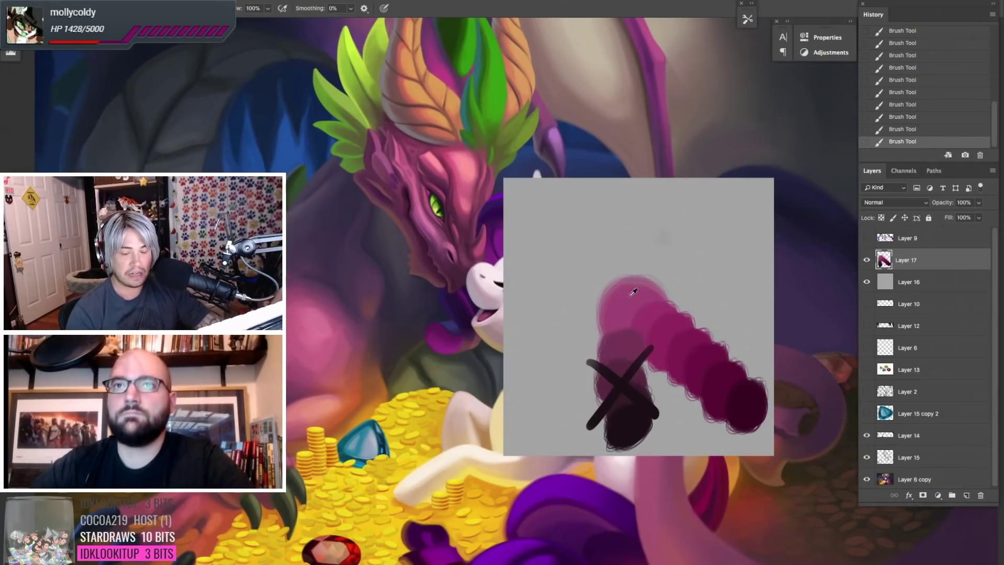
Starting from the base magenta #ab4f80, paint brighter, more saturated swatches diagonally up to the right of the circle.
{"action": "left_click", "coordinate": [11, 308]}
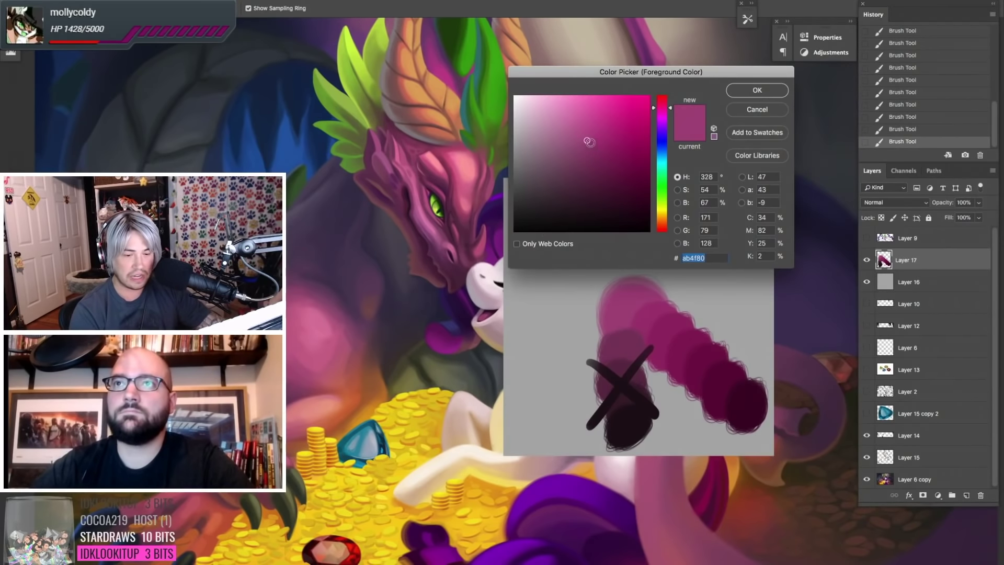
{"action": "left_click", "coordinate": [594, 134]}
{"action": "left_click", "coordinate": [747, 91]}
{"action": "mouse_move", "coordinate": [656, 290]}
{"action": "left_mouse_down"}
{"action": "mouse_move", "coordinate": [607, 121]}
{"action": "mouse_move", "coordinate": [662, 286]}
{"action": "mouse_move", "coordinate": [681, 269]}
{"action": "left_mouse_up"}
{"action": "left_click", "coordinate": [11, 308]}
{"action": "left_click", "coordinate": [601, 127]}
{"action": "left_click", "coordinate": [750, 89]}
Extend the bright ramp toward the panel's upper right with vivid pinks beyond #e0318e, ending in an almost fully saturated pink.
{"action": "left_click", "coordinate": [633, 111]}
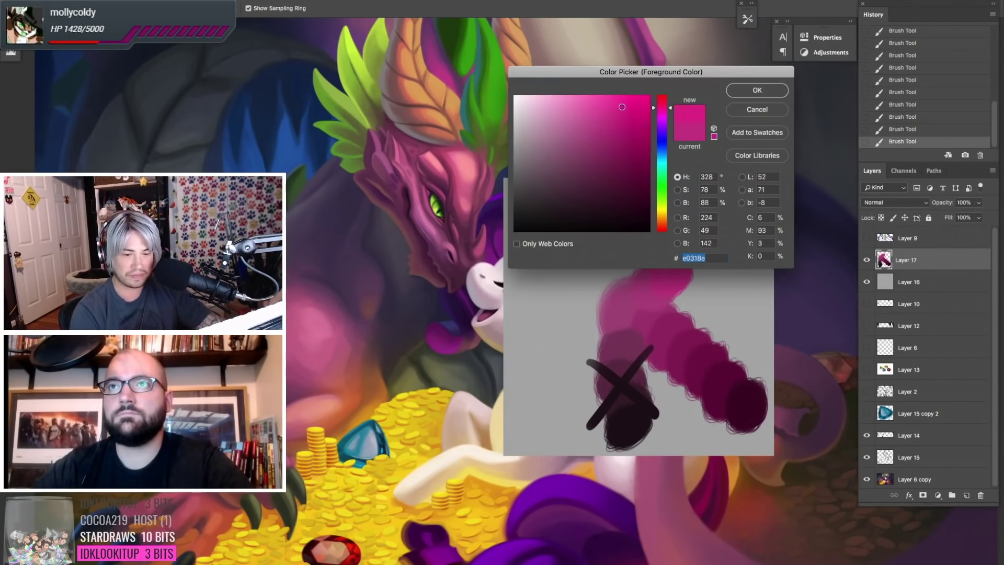
{"action": "left_click", "coordinate": [757, 90]}
{"action": "mouse_move", "coordinate": [676, 266]}
{"action": "left_mouse_down"}
{"action": "mouse_move", "coordinate": [721, 210]}
{"action": "mouse_move", "coordinate": [726, 240]}
{"action": "left_mouse_up"}
{"action": "key", "text": "n"}
{"action": "left_click", "coordinate": [629, 104]}
{"action": "left_click", "coordinate": [757, 90]}
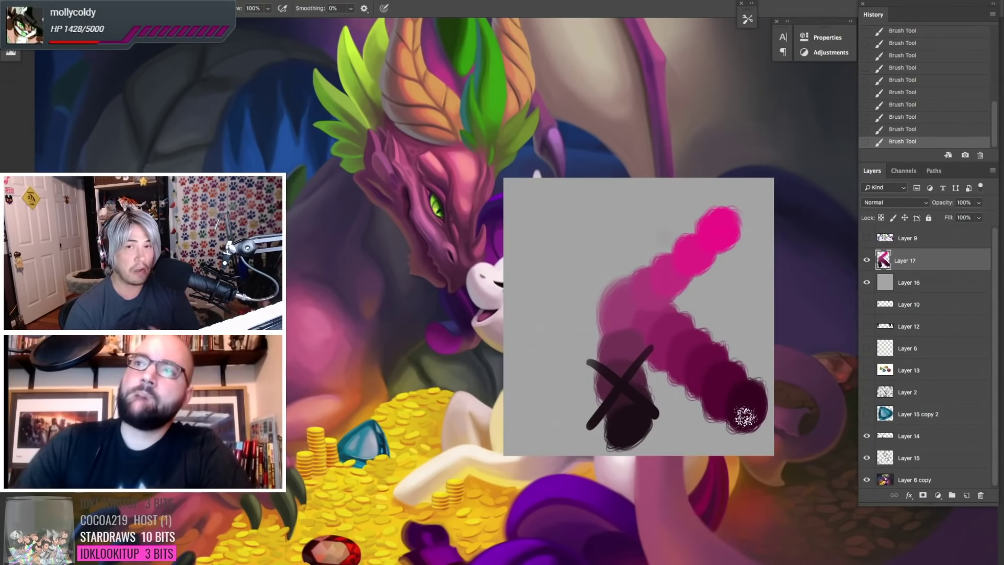
Sample the base magenta, shift its hue toward purple, and paint with it diagonally down to the left of the circle.
{"action": "left_click", "coordinate": [627, 303], "text": "alt"}
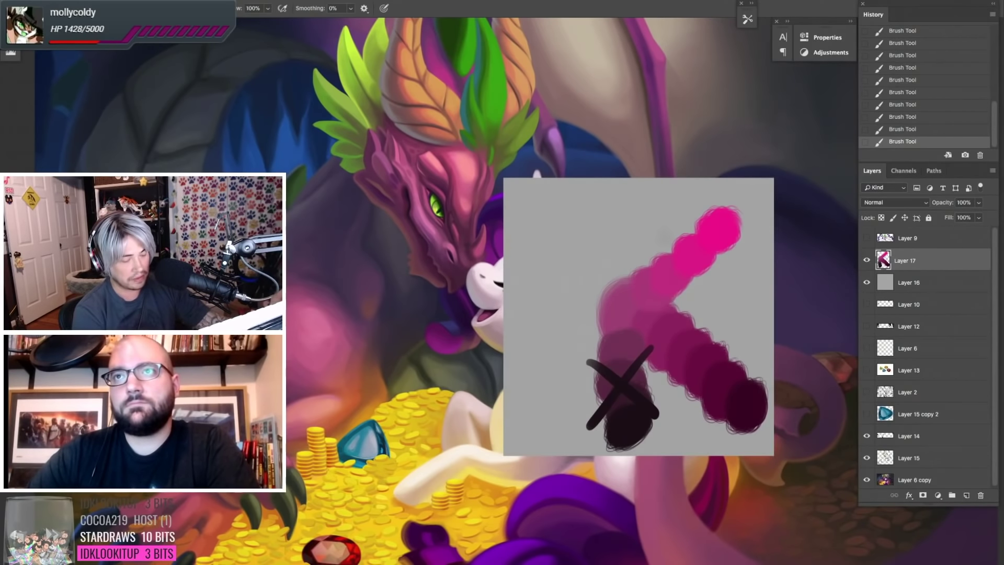
{"action": "left_click", "coordinate": [262, 332]}
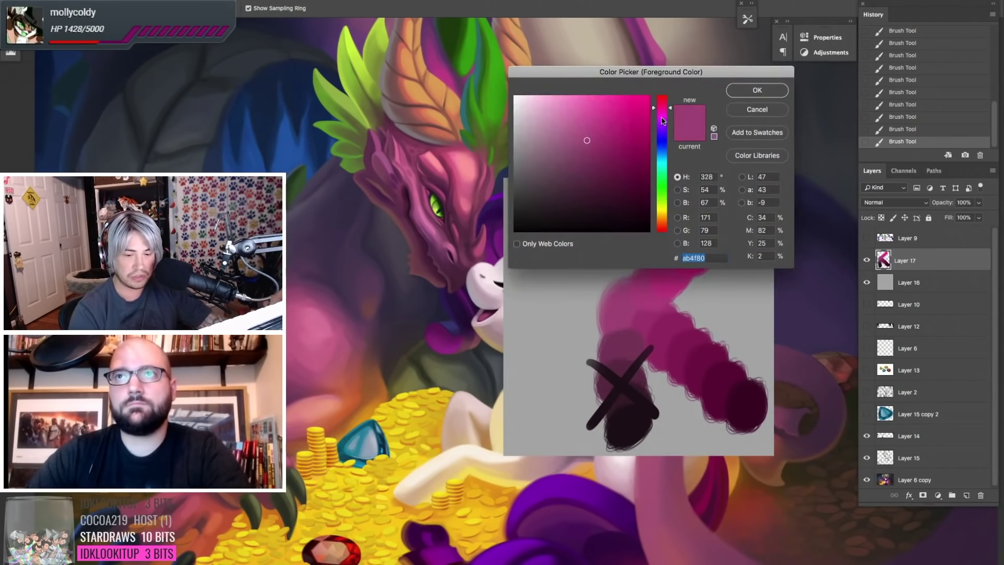
{"action": "left_click_drag", "start_coordinate": [662, 121], "coordinate": [662, 128]}
{"action": "left_click", "coordinate": [757, 90]}
{"action": "mouse_move", "coordinate": [602, 338]}
{"action": "left_mouse_down"}
{"action": "mouse_move", "coordinate": [536, 400]}
{"action": "mouse_move", "coordinate": [642, 197]}
{"action": "mouse_move", "coordinate": [512, 424]}
{"action": "left_mouse_up"}
Add two darker, more saturated purple swatches to the ramp going down to the left.
{"action": "left_click", "coordinate": [262, 331]}
{"action": "left_click", "coordinate": [599, 154]}
{"action": "left_click", "coordinate": [757, 90]}
{"action": "left_click", "coordinate": [261, 332]}
{"action": "left_click", "coordinate": [600, 156]}
{"action": "left_click", "coordinate": [737, 93]}
Finish the purple ramp toward the panel's lower left corner with progressively deeper, more saturated violet swatches.
{"action": "left_click", "coordinate": [261, 365]}
{"action": "left_click", "coordinate": [622, 180]}
{"action": "left_click", "coordinate": [757, 89]}
{"action": "left_click", "coordinate": [261, 366]}
{"action": "left_click", "coordinate": [635, 184]}
{"action": "left_click", "coordinate": [750, 92]}
{"action": "left_click", "coordinate": [262, 366]}
{"action": "left_click", "coordinate": [744, 95]}
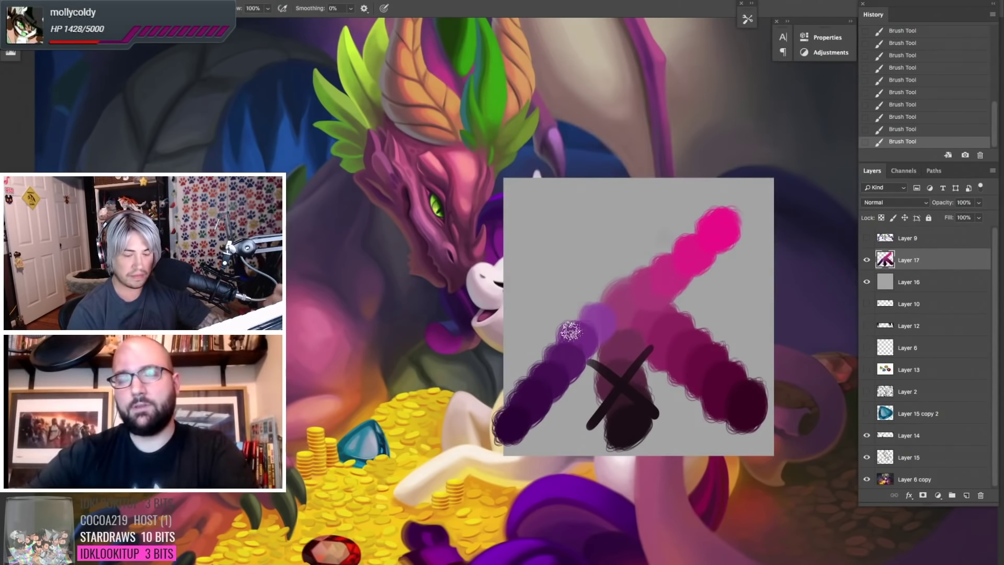
{"action": "left_click", "coordinate": [630, 292], "text": "alt"}
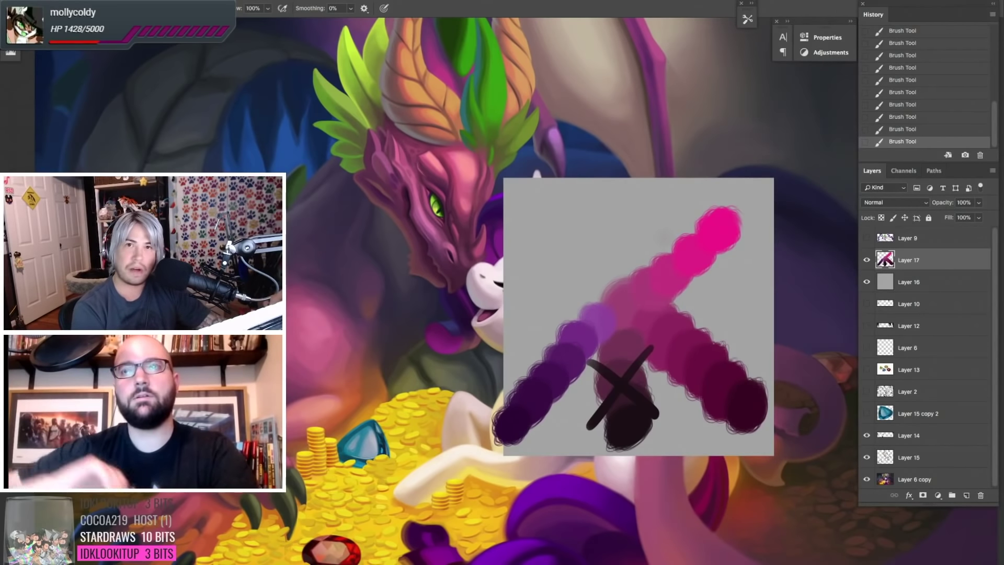
{"action": "left_click", "coordinate": [262, 366]}
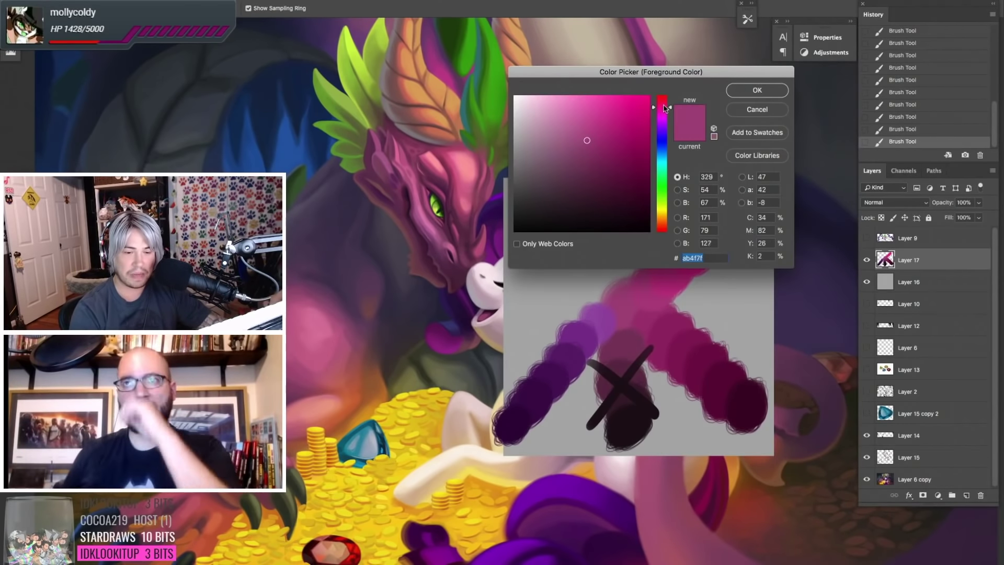
{"action": "left_click", "coordinate": [664, 105]}
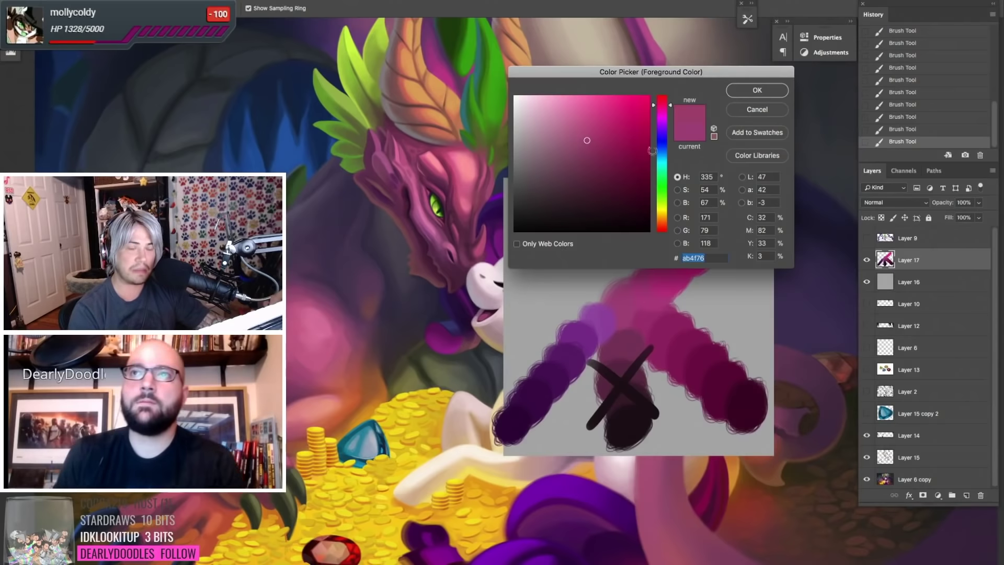
{"action": "key", "text": "Return"}
Sample the base magenta, shift it to a brighter purple (#ab4cbf), and paint a swatch diagonally up to the left of the circle.
{"action": "left_click", "coordinate": [622, 303], "text": "alt"}
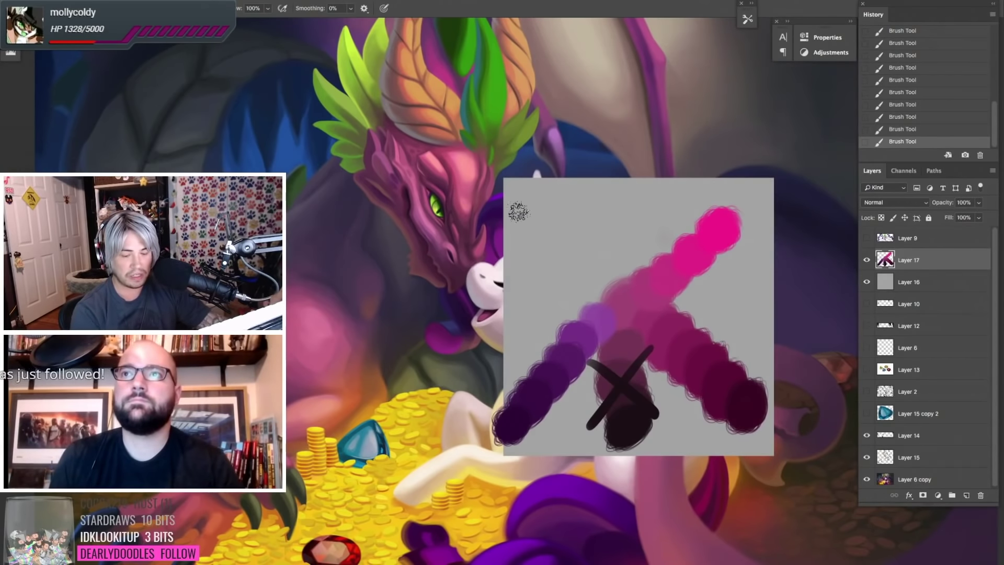
{"action": "left_click", "coordinate": [262, 366]}
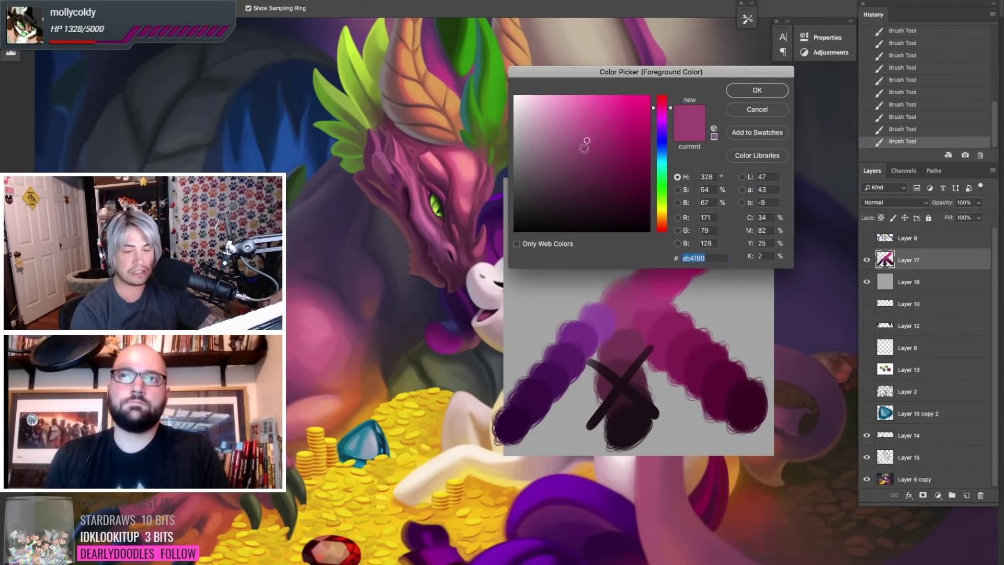
{"action": "left_click", "coordinate": [663, 126]}
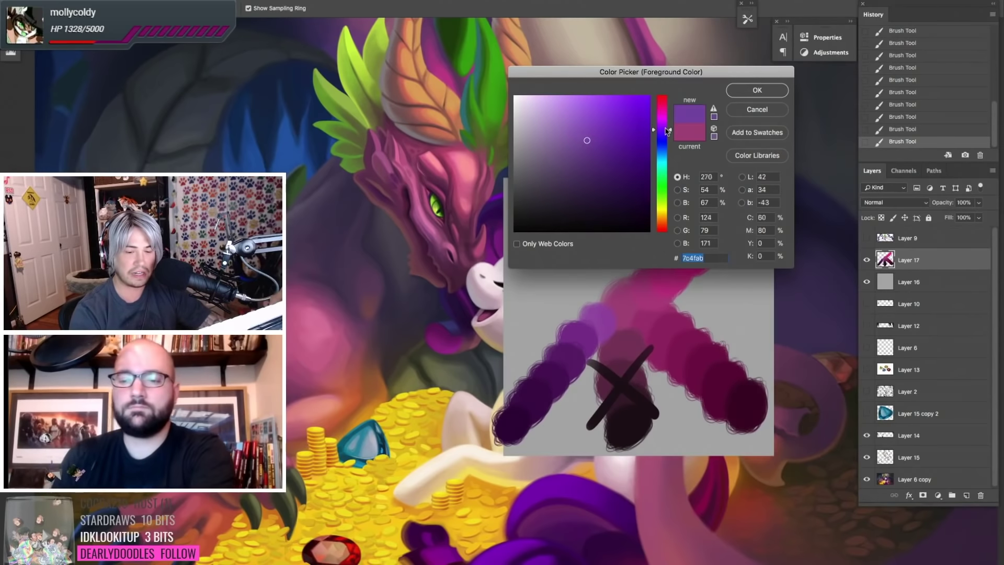
{"action": "left_click_drag", "start_coordinate": [668, 127], "coordinate": [668, 123]}
{"action": "left_click", "coordinate": [595, 129]}
{"action": "left_click", "coordinate": [728, 93]}
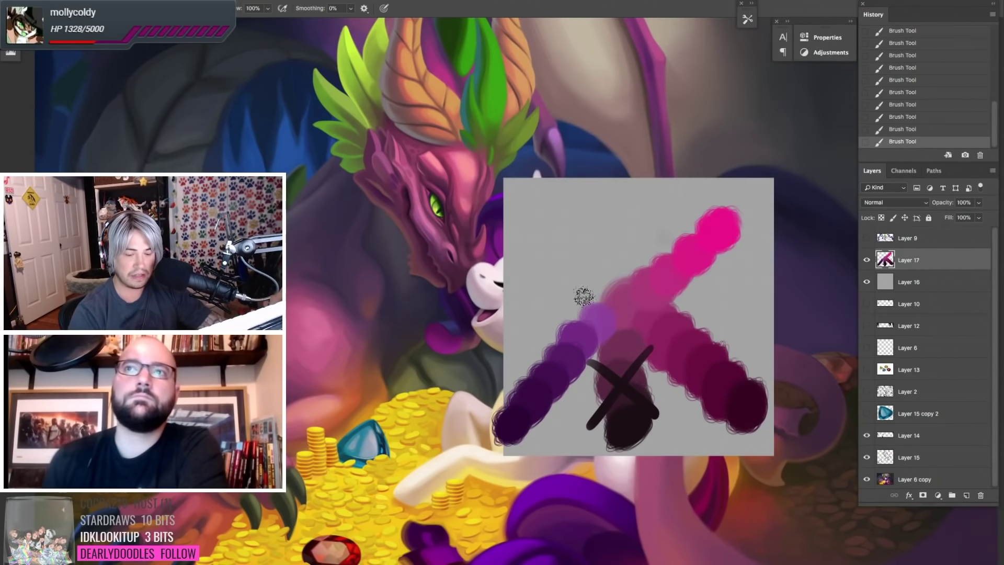
{"action": "left_click_drag", "start_coordinate": [586, 300], "coordinate": [602, 278]}
Add a brighter, more saturated violet swatch with hue 278° to the ramp going up to the left.
{"action": "left_click", "coordinate": [262, 366]}
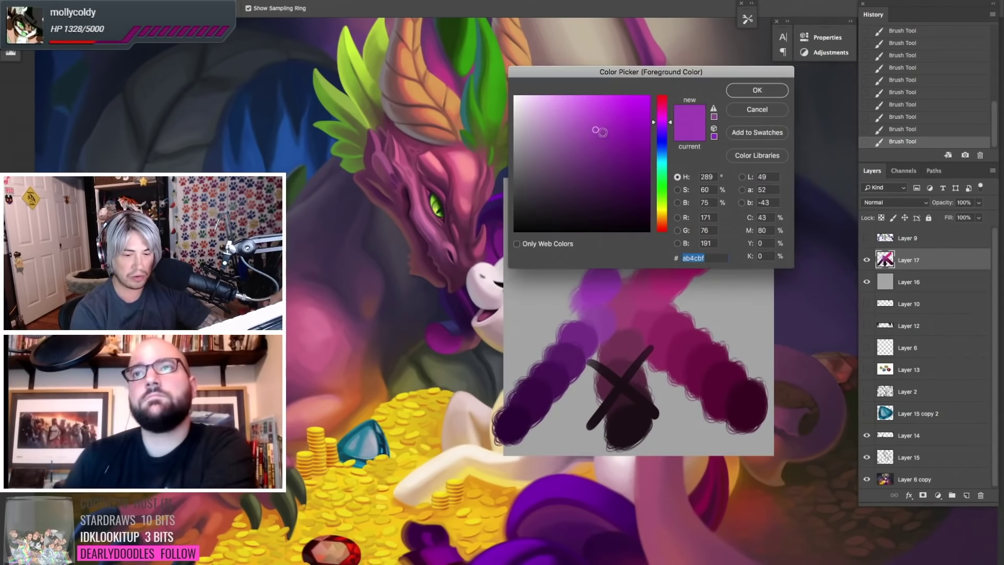
{"action": "left_click_drag", "start_coordinate": [602, 132], "coordinate": [607, 122]}
{"action": "left_click", "coordinate": [663, 126]}
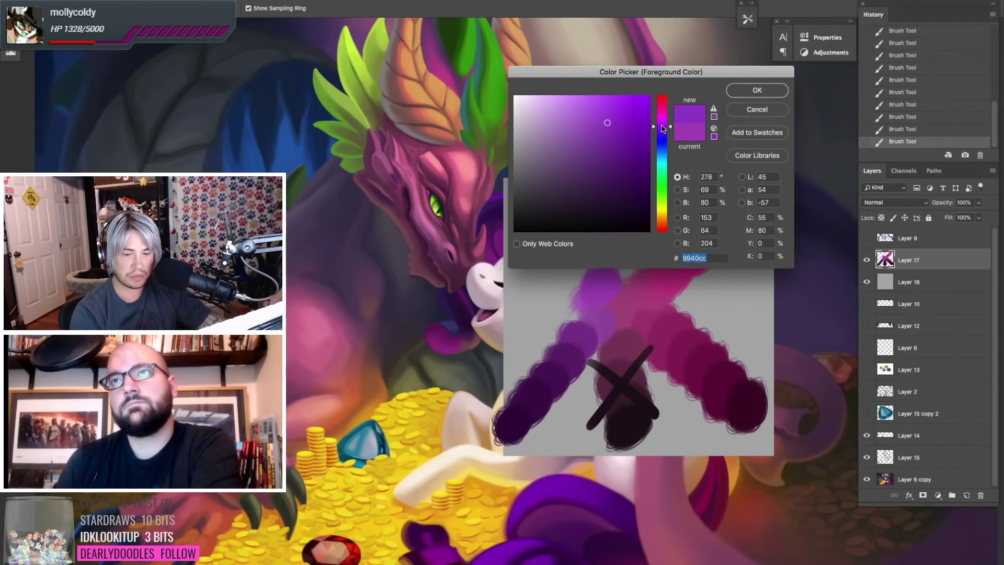
{"action": "left_click", "coordinate": [734, 97]}
{"action": "mouse_move", "coordinate": [584, 262]}
{"action": "left_mouse_down"}
{"action": "mouse_move", "coordinate": [600, 111]}
{"action": "mouse_move", "coordinate": [583, 255]}
{"action": "left_mouse_up"}
{"action": "key", "text": "super+z"}
{"action": "left_click", "coordinate": [262, 366]}
{"action": "left_click", "coordinate": [609, 112]}
{"action": "key", "text": "Return"}
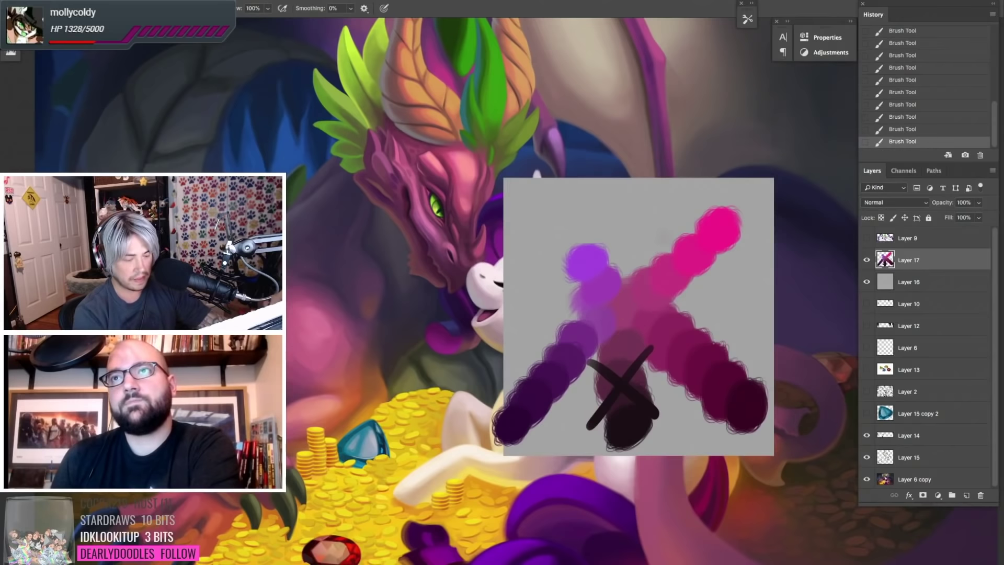
Extend the violet ramp up to the left with two lighter swatches, the second in #d284fe.
{"action": "left_click", "coordinate": [11, 361]}
{"action": "key", "text": "Return"}
{"action": "left_click", "coordinate": [572, 241]}
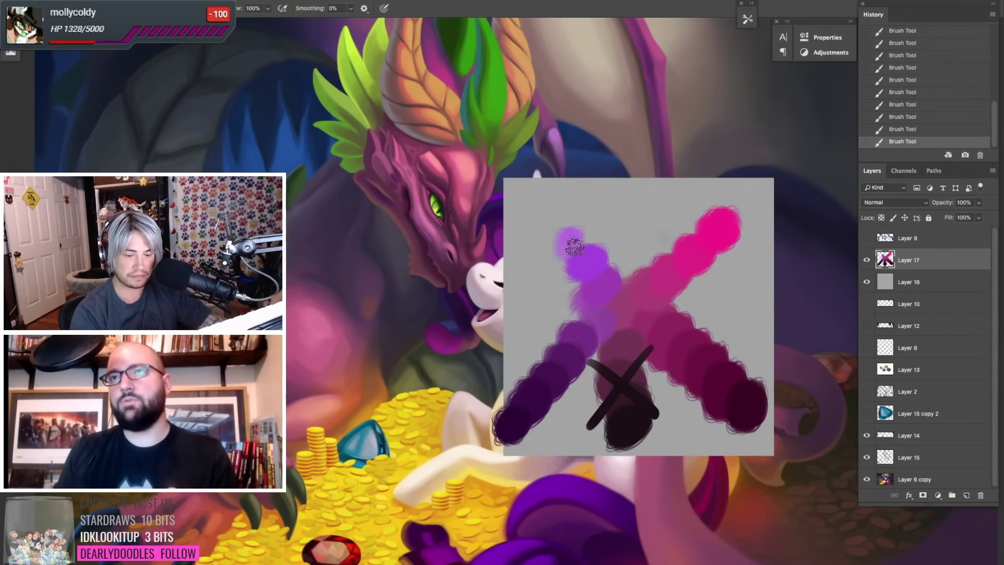
{"action": "left_click", "coordinate": [11, 360]}
{"action": "left_click", "coordinate": [578, 96]}
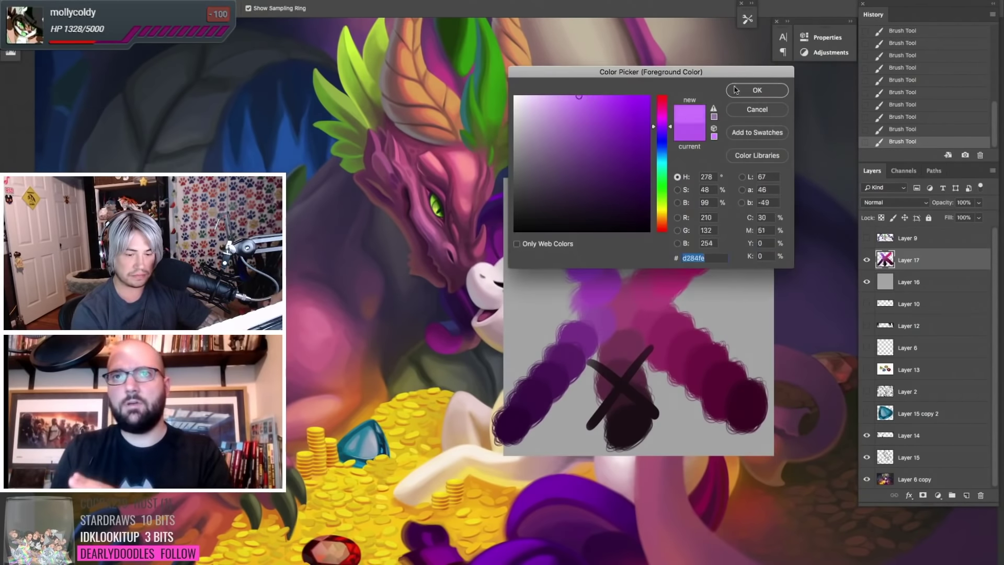
{"action": "key", "text": "Return"}
{"action": "left_click", "coordinate": [549, 219]}
End the violet ramp in the gray panel's upper left corner with a paler, less saturated lilac swatch.
{"action": "left_click", "coordinate": [12, 361]}
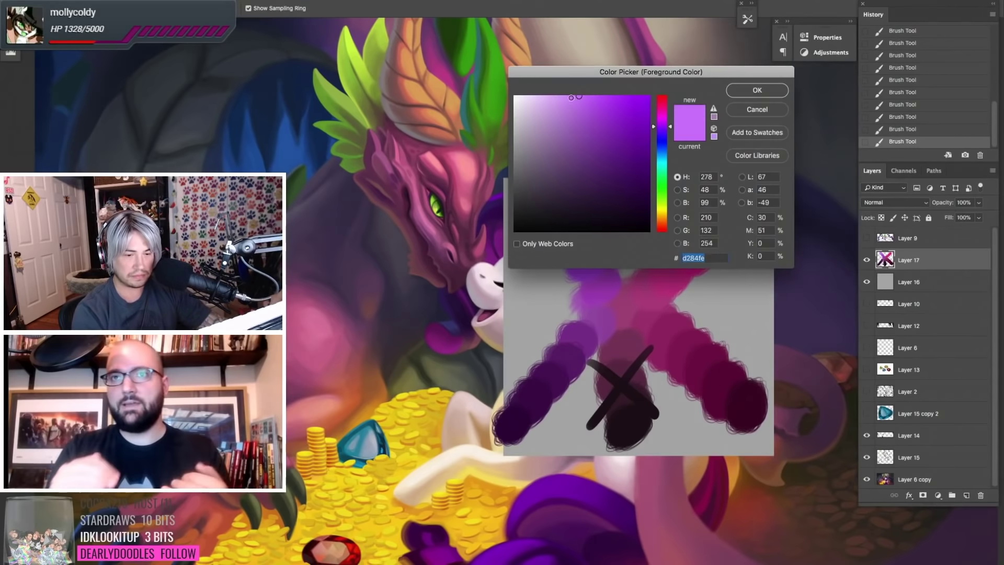
{"action": "left_click", "coordinate": [571, 98]}
{"action": "left_click", "coordinate": [756, 90]}
{"action": "left_click", "coordinate": [529, 201]}
{"action": "key", "text": "v"}
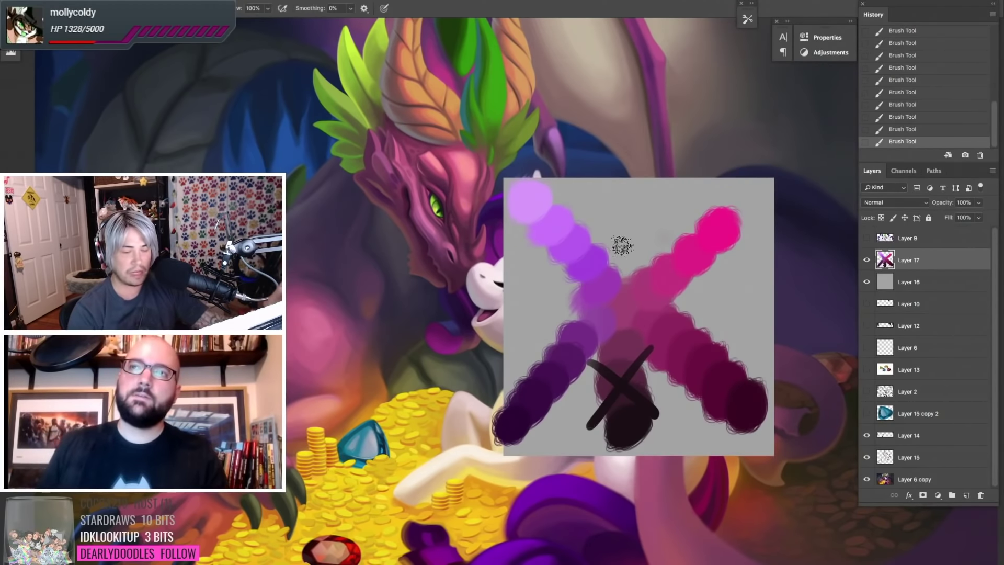
Blend the seams of the dark purple ramp at the lower left by painting over them with colours sampled from it.
{"action": "key", "text": "b"}
{"action": "mouse_move", "coordinate": [624, 293]}
{"action": "left_mouse_down"}
{"action": "mouse_move", "coordinate": [549, 225]}
{"action": "mouse_move", "coordinate": [618, 297]}
{"action": "mouse_move", "coordinate": [649, 292]}
{"action": "mouse_move", "coordinate": [648, 283]}
{"action": "left_mouse_up"}
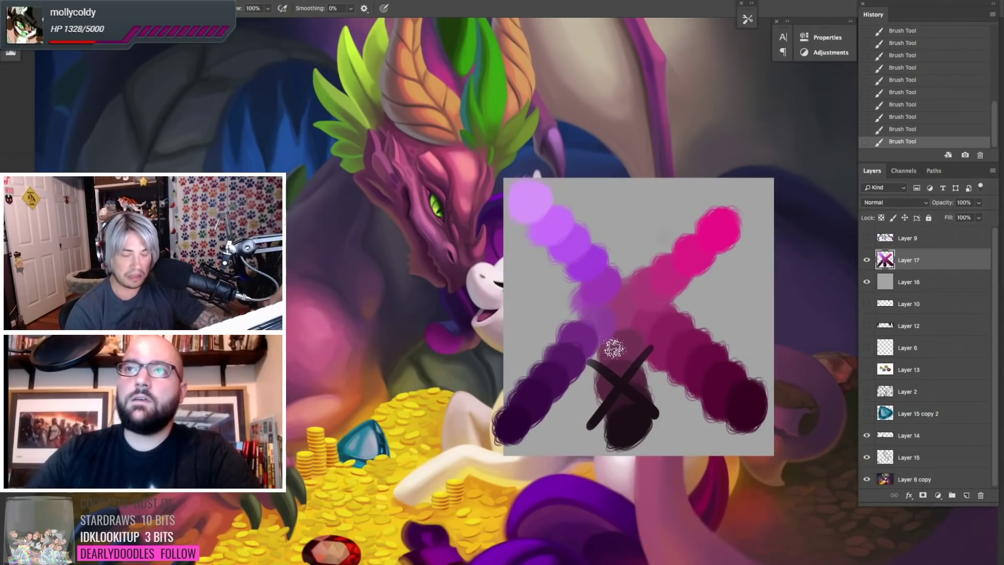
{"action": "left_click", "coordinate": [528, 404], "text": "alt"}
{"action": "left_click", "coordinate": [569, 358], "text": "alt"}
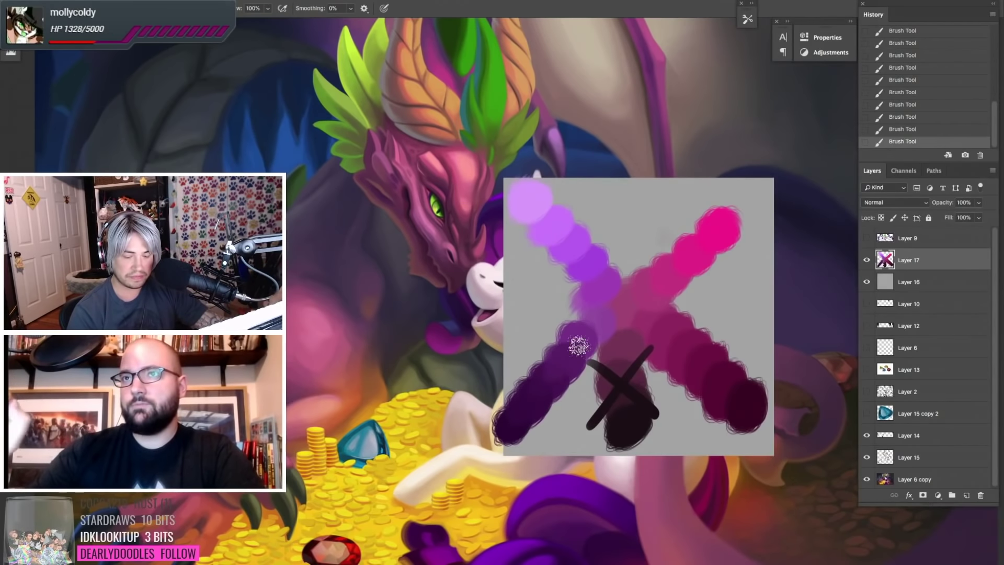
{"action": "left_click", "coordinate": [581, 341], "text": "alt"}
Blend the light violet ramp at the upper left with colours sampled along it, out to the palest lilac swatch.
{"action": "left_click", "coordinate": [602, 285], "text": "alt"}
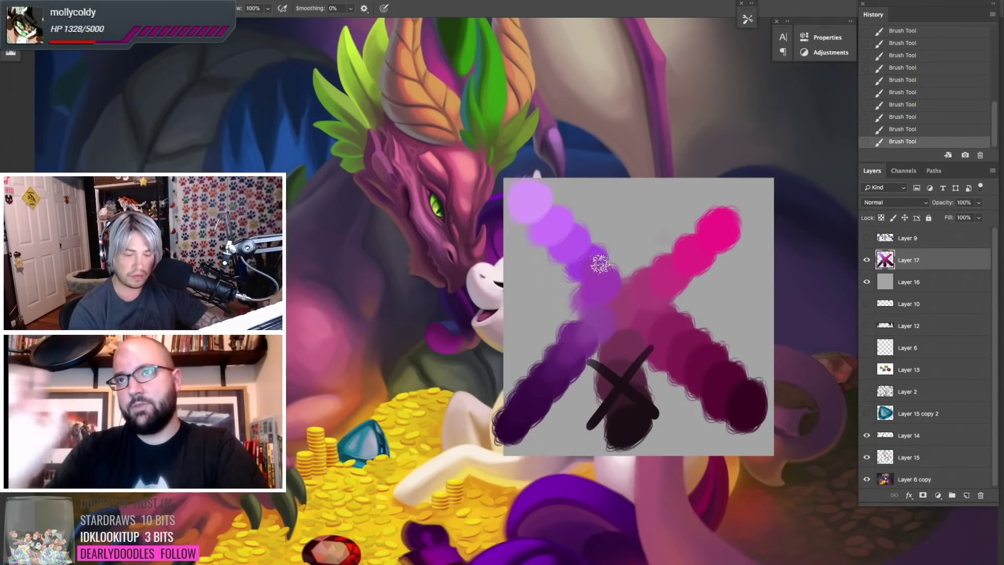
{"action": "left_click", "coordinate": [586, 260], "text": "alt"}
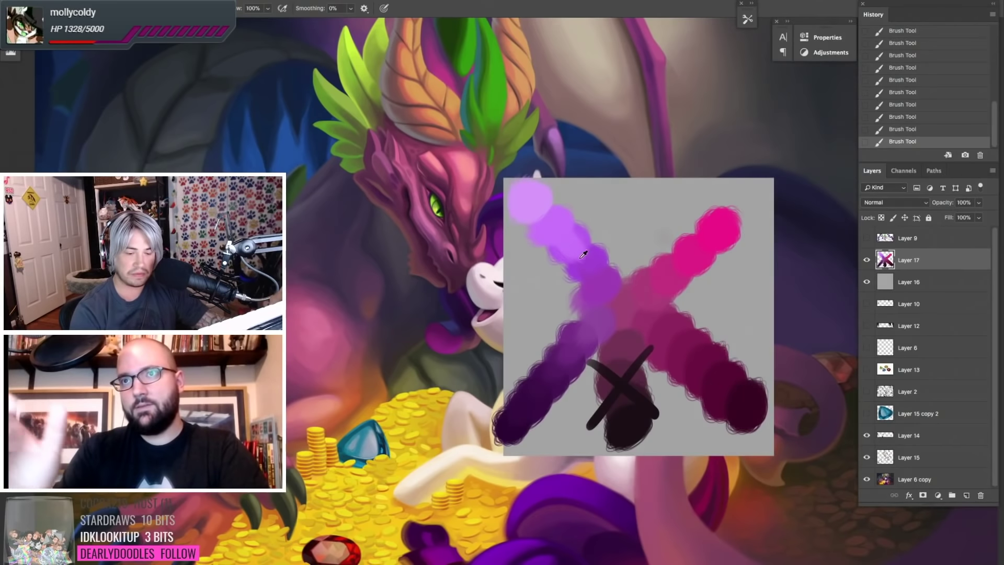
{"action": "key", "text": "ctrl+z"}
{"action": "key", "text": "ctrl+shift+z"}
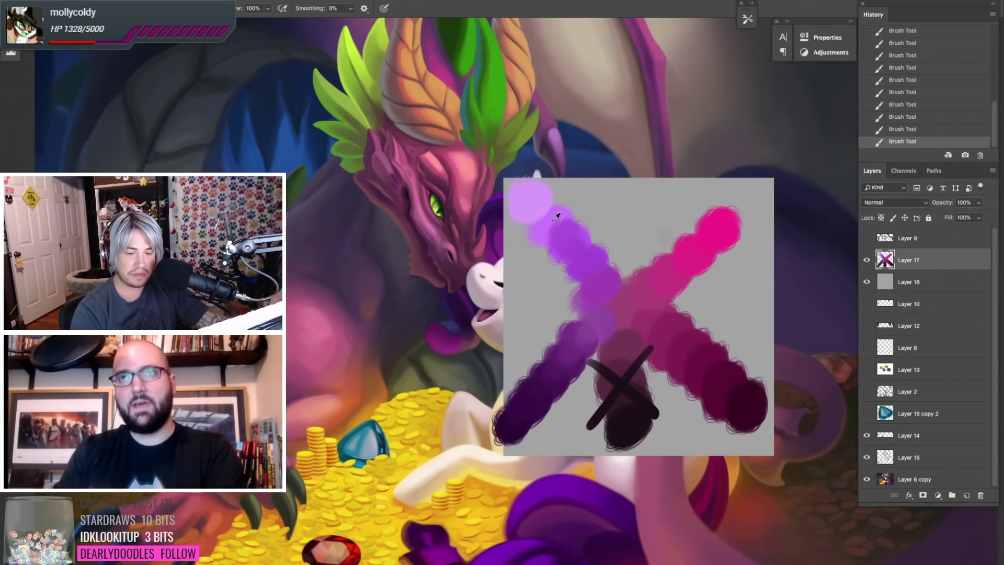
{"action": "left_click", "coordinate": [538, 209], "text": "alt"}
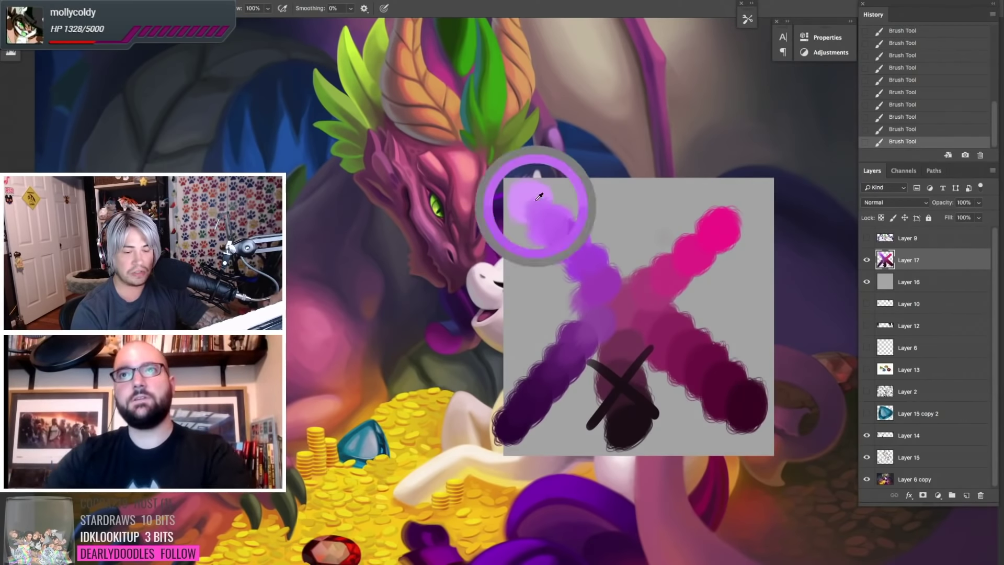
{"action": "left_click", "coordinate": [545, 214], "text": "alt"}
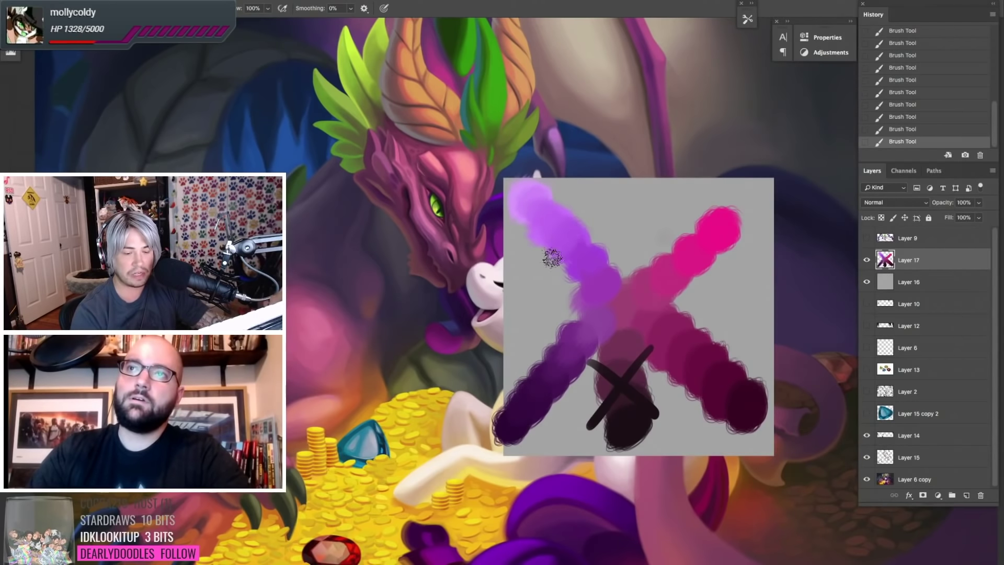
Smooth the remaining seams from the upper violet ramp through its base down into the dark purple ramp using sampled colours.
{"action": "left_click", "coordinate": [577, 248], "text": "alt"}
{"action": "left_click", "coordinate": [598, 269], "text": "alt"}
{"action": "left_click_drag", "start_coordinate": [610, 301], "coordinate": [562, 381]}
{"action": "left_click", "coordinate": [531, 400], "text": "alt"}
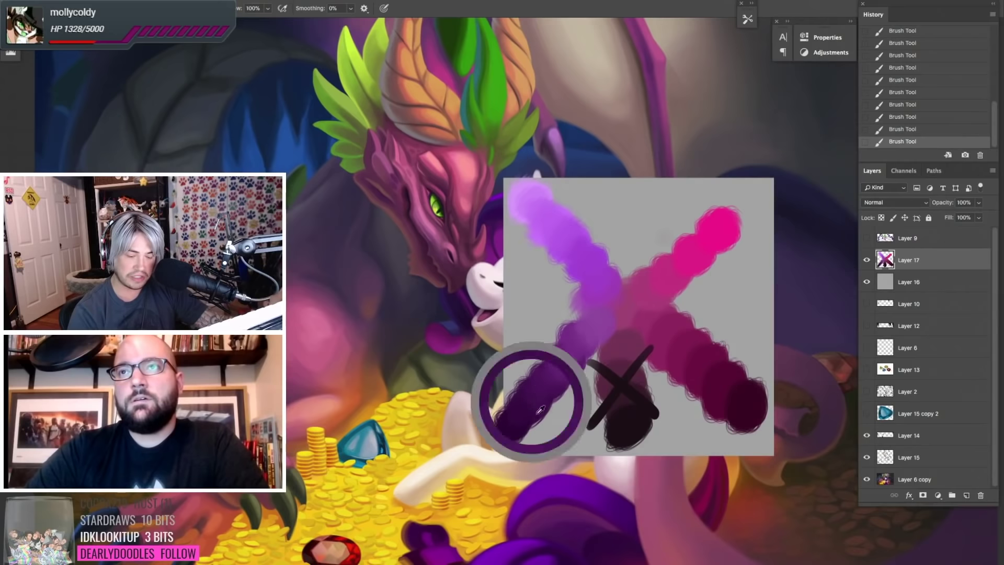
Blend the swatch seams in the bright pink ramp and the dark magenta ramp with colours sampled from each.
{"action": "left_click", "coordinate": [672, 272], "text": "alt"}
{"action": "left_click", "coordinate": [693, 249], "text": "alt"}
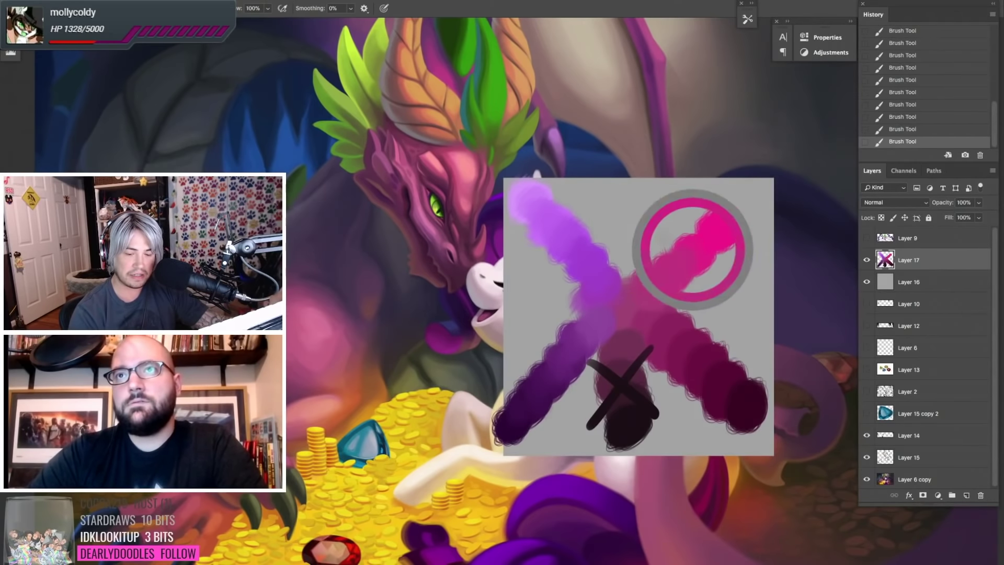
{"action": "left_click", "coordinate": [677, 344], "text": "alt"}
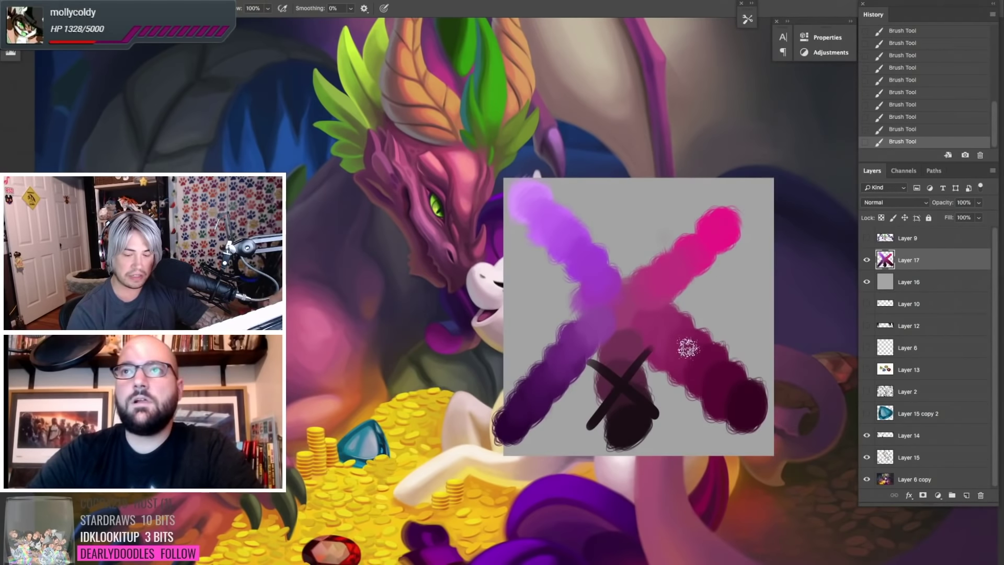
{"action": "left_click", "coordinate": [696, 354], "text": "alt"}
{"action": "left_click", "coordinate": [718, 386], "text": "alt"}
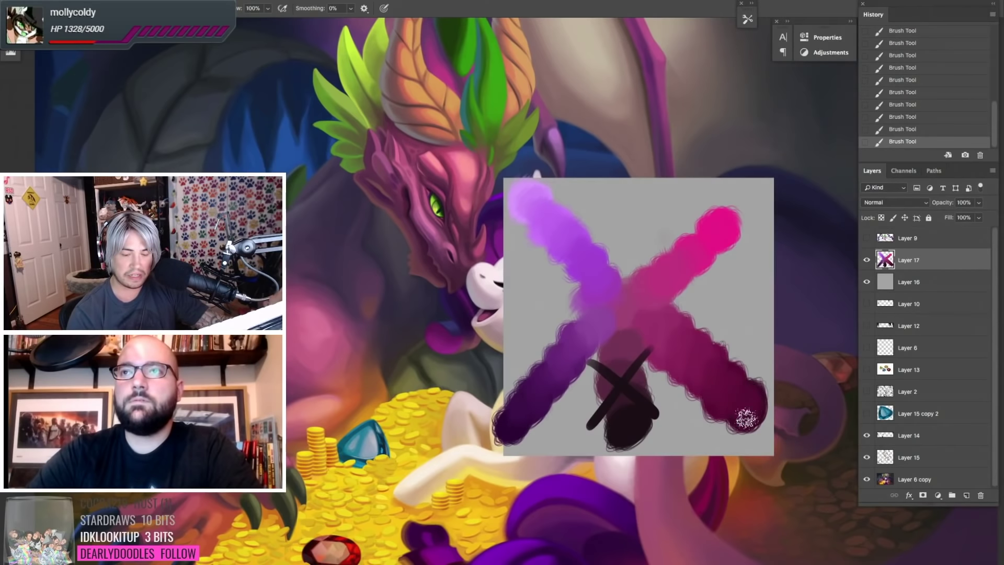
Choose a soft round brush and paint softly over the bright pink and purple ramps with sampled colours.
{"action": "right_click", "coordinate": [616, 322]}
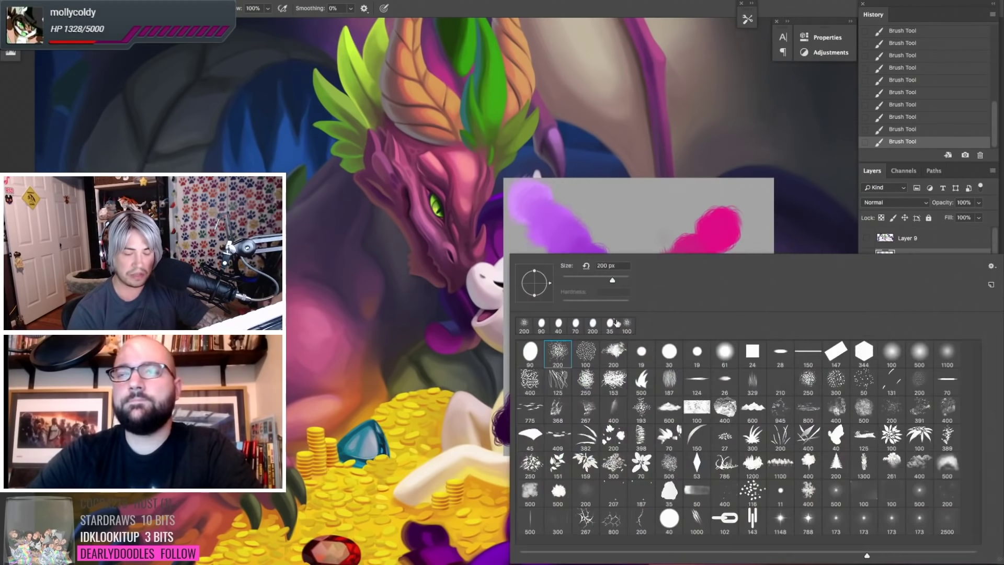
{"action": "double_click", "coordinate": [934, 349]}
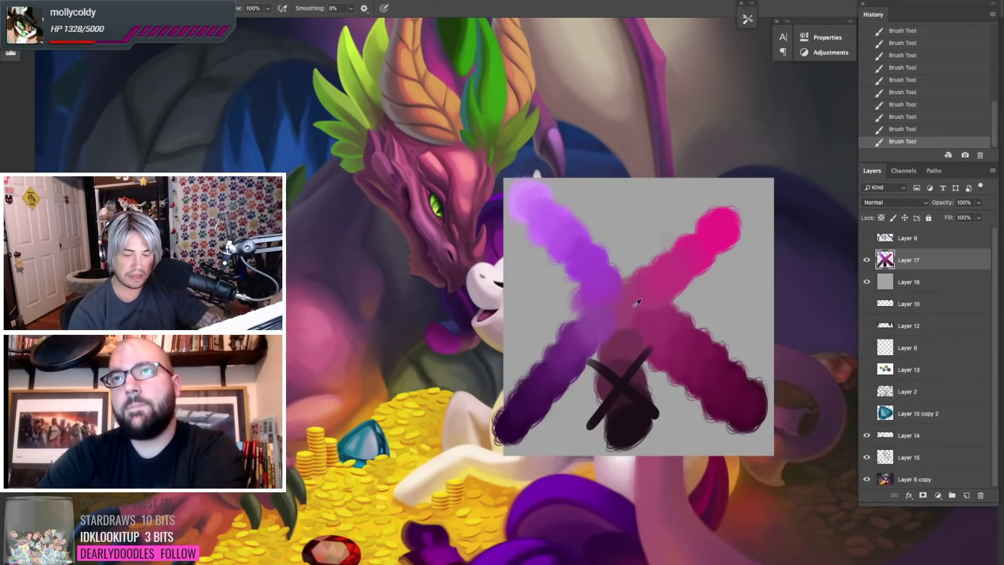
{"action": "left_click", "coordinate": [693, 254], "text": "alt"}
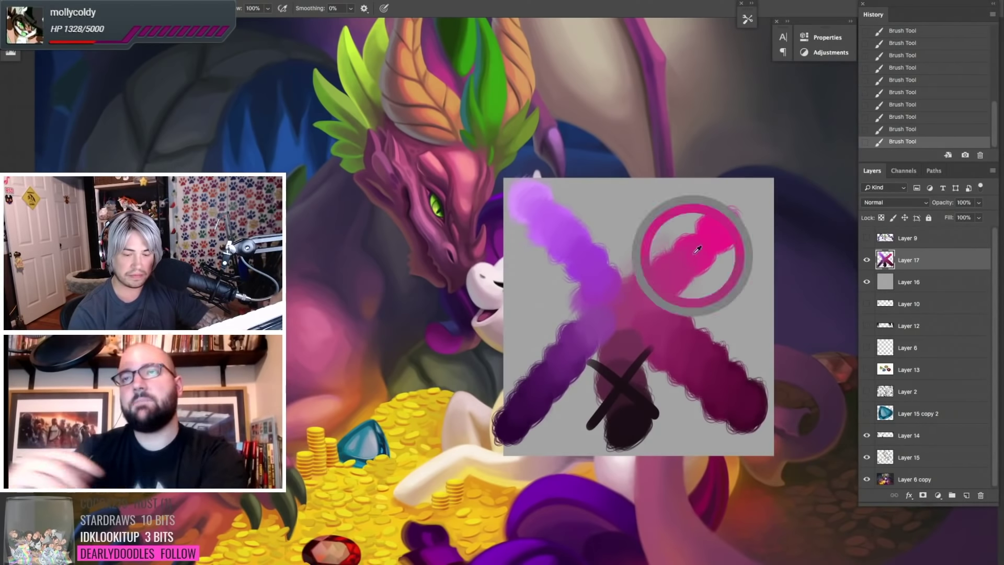
{"action": "left_click_drag", "start_coordinate": [715, 231], "coordinate": [671, 292]}
{"action": "mouse_move", "coordinate": [538, 212]}
{"action": "left_mouse_down"}
{"action": "mouse_move", "coordinate": [602, 279]}
{"action": "mouse_move", "coordinate": [599, 308]}
{"action": "mouse_move", "coordinate": [533, 397]}
{"action": "left_mouse_up"}
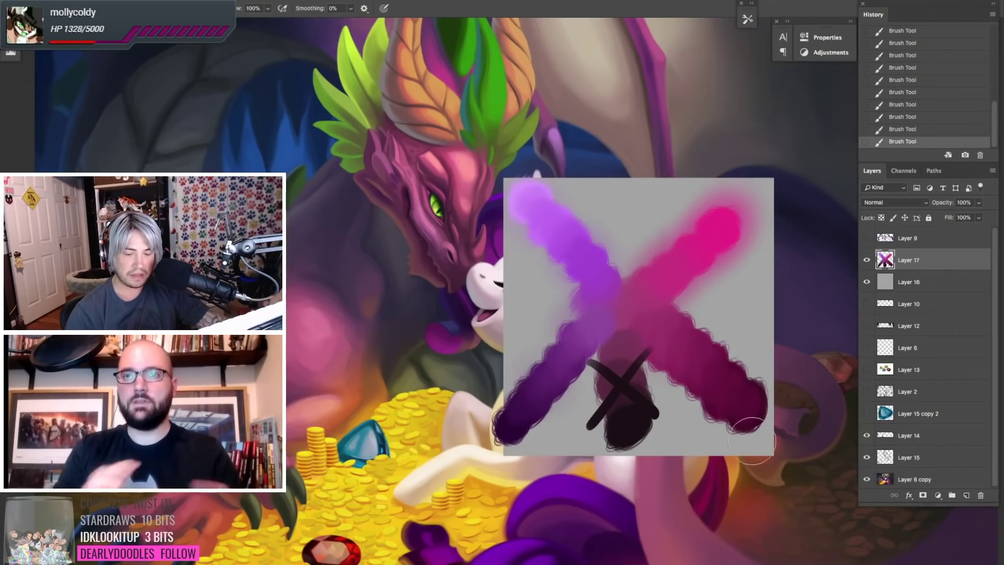
Hide the gray backdrop on Layer 16 and move the Layer 17 colour ramps to the painting's upper right.
{"action": "key", "text": "v"}
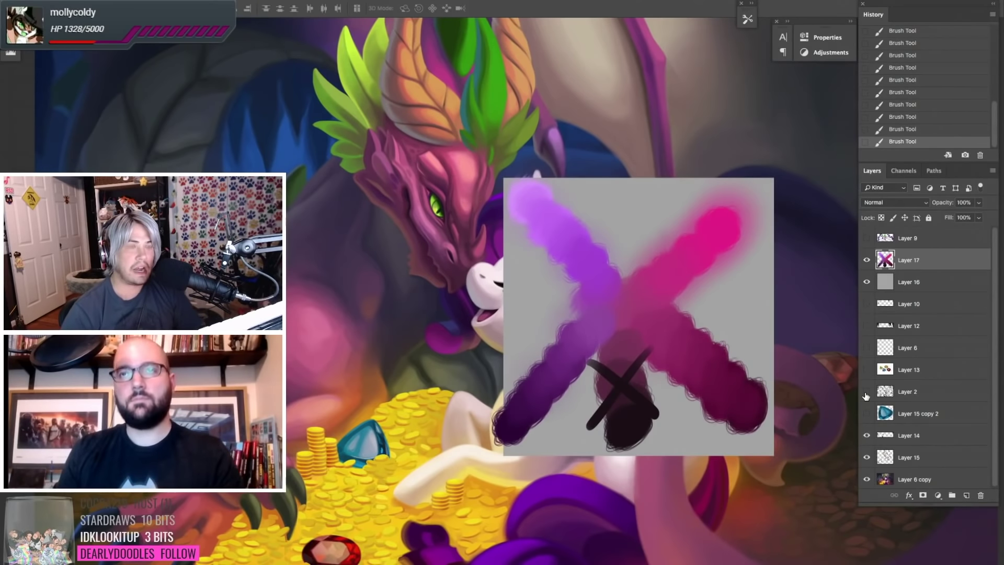
{"action": "left_click", "coordinate": [883, 283]}
{"action": "left_click", "coordinate": [867, 282]}
{"action": "left_click", "coordinate": [909, 260]}
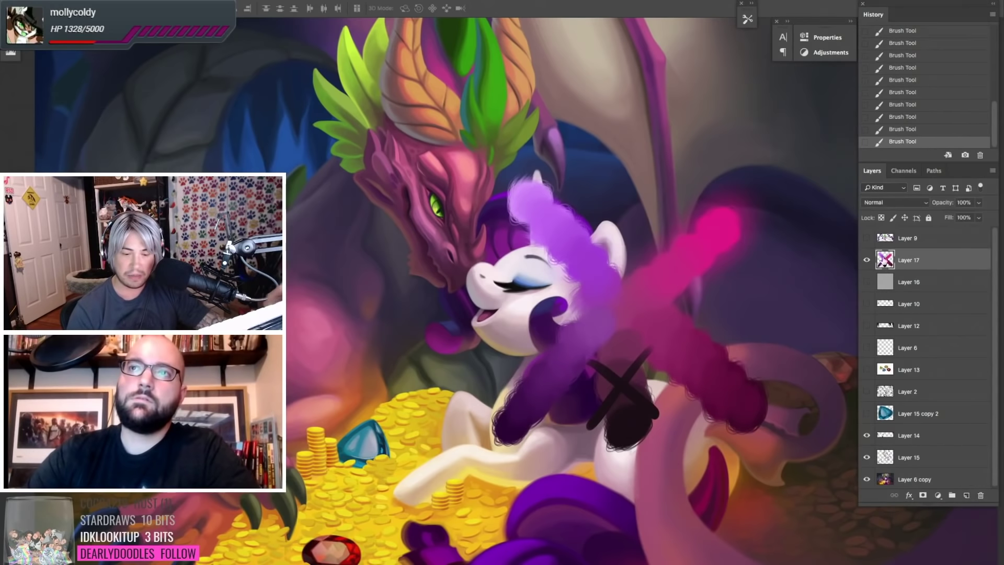
{"action": "left_click_drag", "start_coordinate": [632, 376], "coordinate": [757, 183]}
Return to the Brush tool and enlarge its tip.
{"action": "key", "text": "b"}
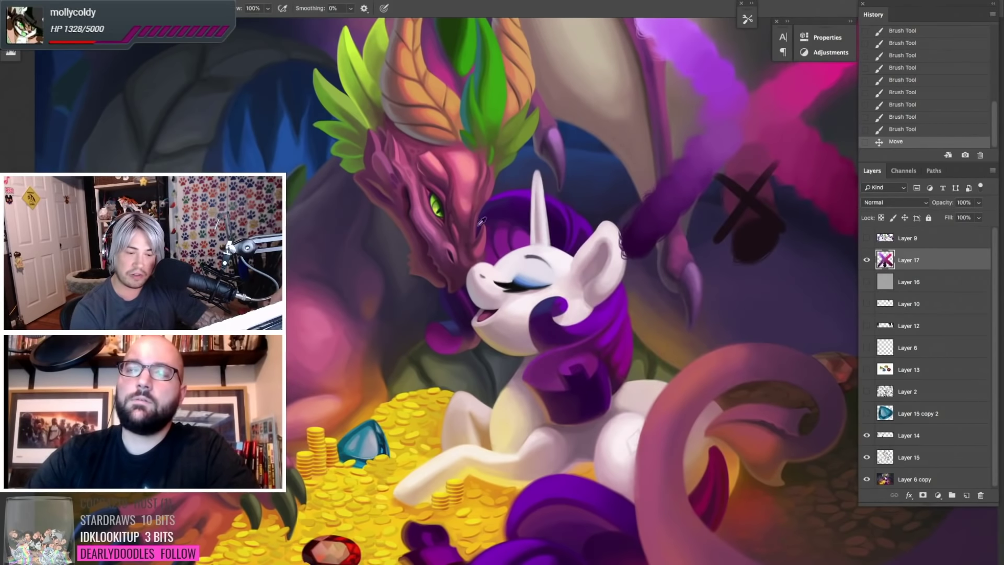
{"action": "key", "text": "bracketright"}
{"action": "key", "text": "bracketright"}
{"action": "key", "text": "bracketright"}
{"action": "key", "text": "bracketright"}
{"action": "key", "text": "bracketright"}
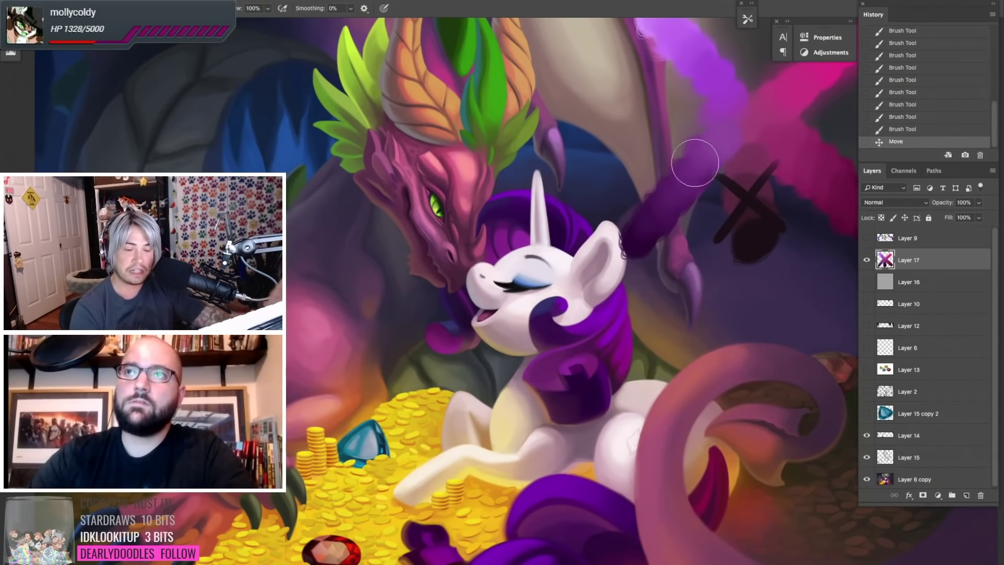
{"action": "key", "text": "v"}
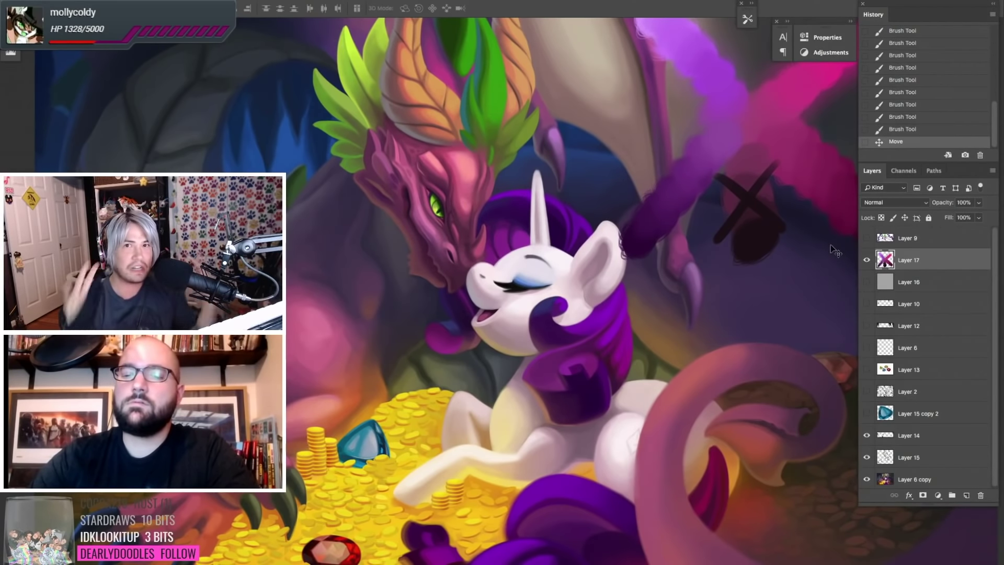
{"action": "key", "text": "b"}
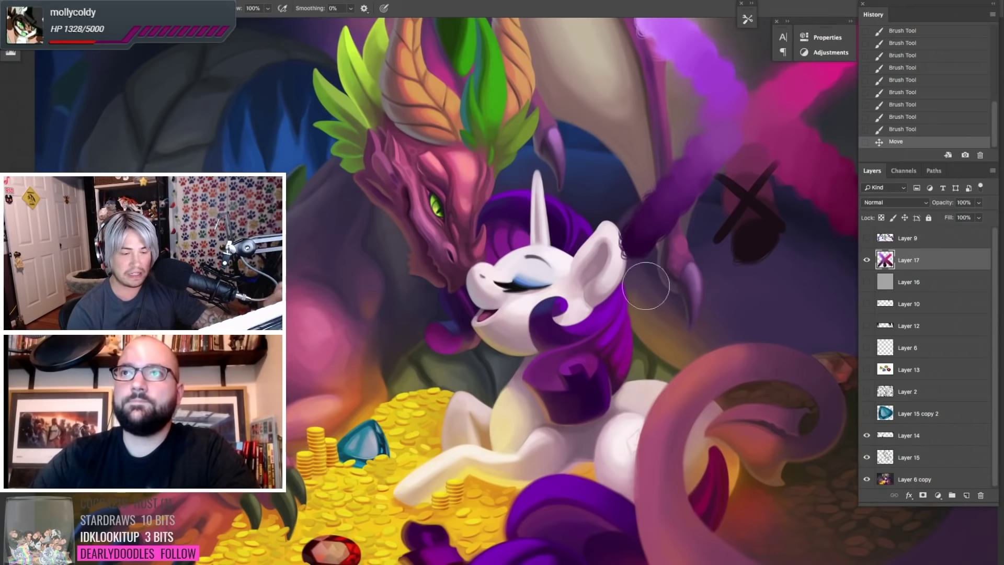
Sample colours from the dragon's lit face and the shadowed body behind it to compare with the ramps.
{"action": "left_click", "coordinate": [464, 210], "text": "alt"}
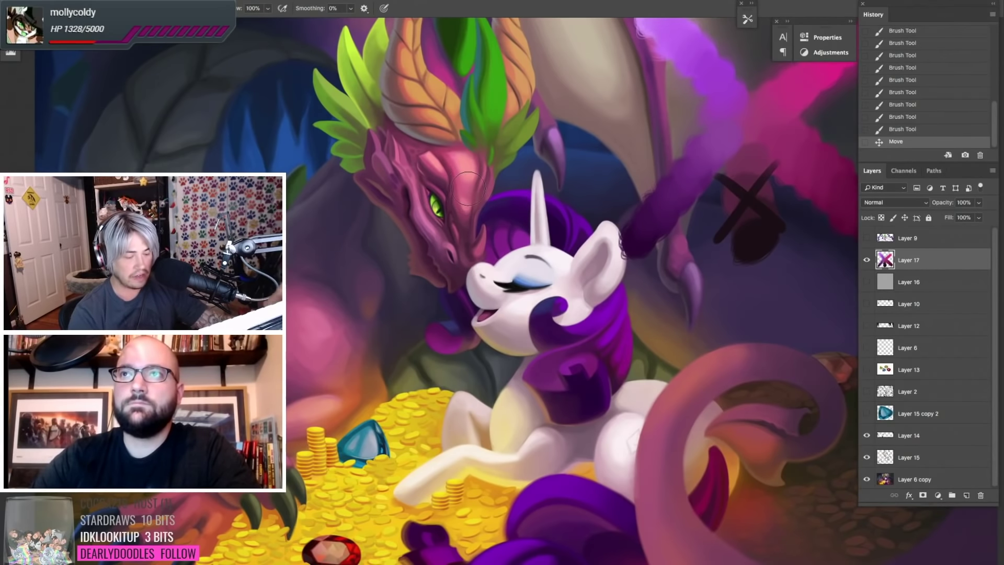
{"action": "key", "text": "n"}
{"action": "left_click", "coordinate": [600, 172]}
{"action": "left_click", "coordinate": [750, 92]}
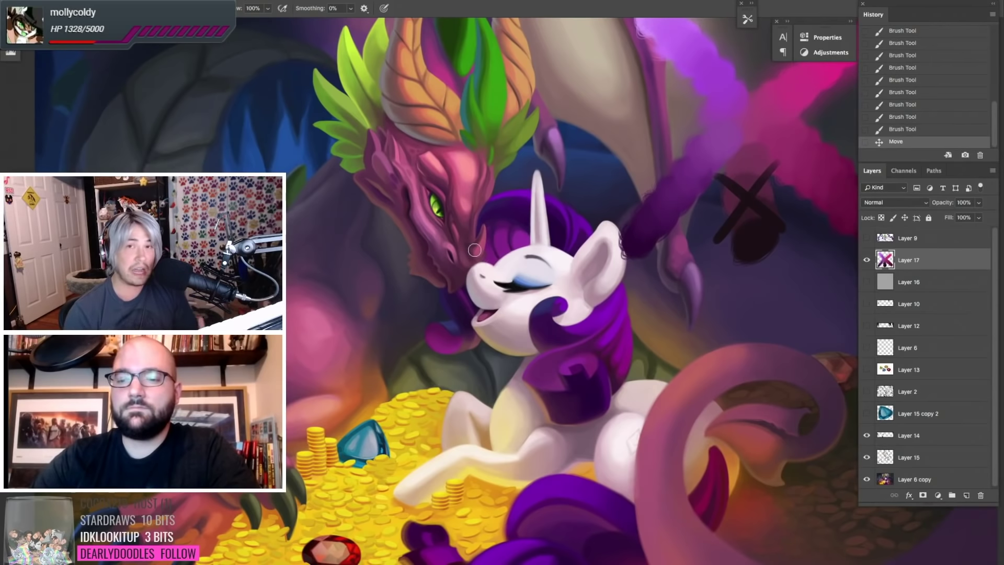
{"action": "left_click", "coordinate": [347, 237], "text": "alt"}
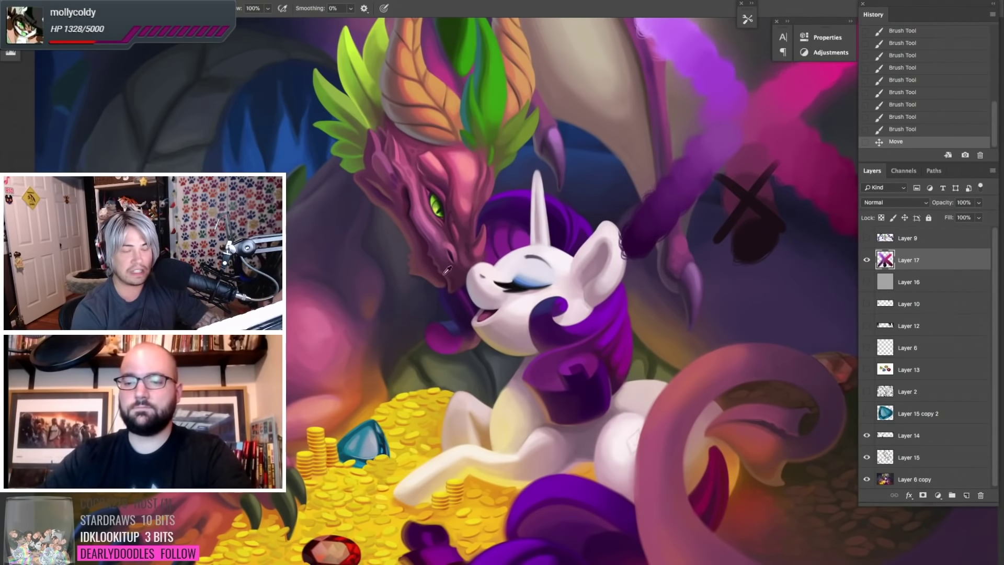
{"action": "left_click", "coordinate": [439, 181], "text": "alt"}
{"action": "left_click", "coordinate": [389, 273], "text": "alt"}
Show the gray Layer 16 backdrop and move the Layer 17 colour ramps back onto it.
{"action": "key", "text": "v"}
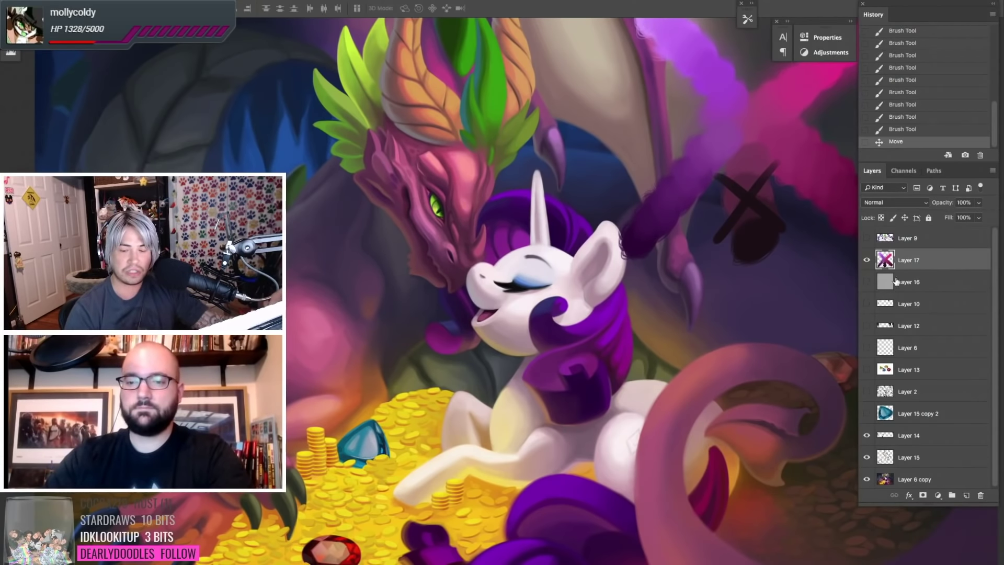
{"action": "left_click", "coordinate": [867, 282]}
{"action": "mouse_move", "coordinate": [680, 164]}
{"action": "left_mouse_down"}
{"action": "mouse_move", "coordinate": [714, 219]}
{"action": "mouse_move", "coordinate": [591, 299]}
{"action": "left_mouse_up"}
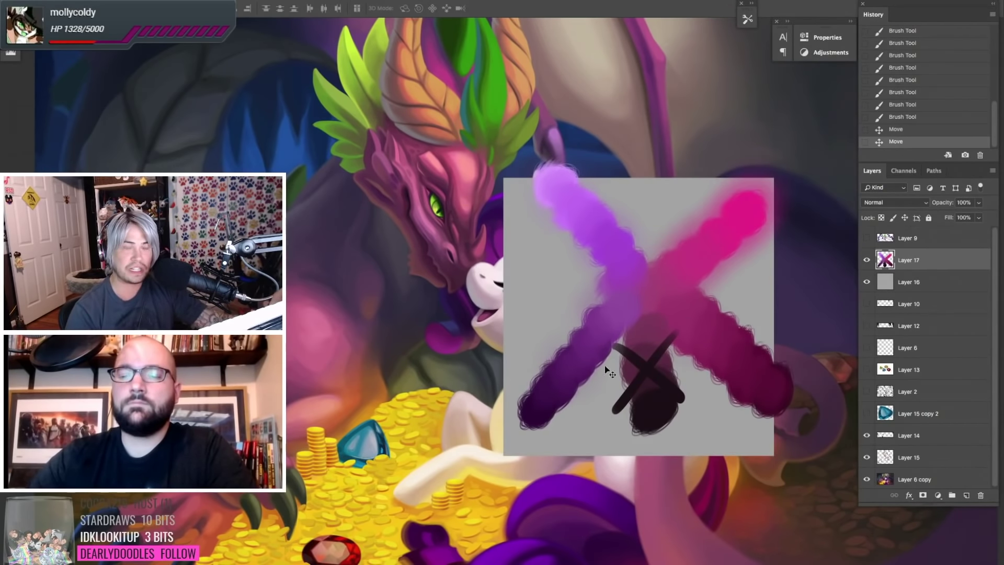
Select Layer 16 along with Layer 17 and move the backdrop and ramps together to the painting's upper right.
{"action": "key", "text": "super+minus"}
{"action": "left_click_drag", "start_coordinate": [597, 368], "coordinate": [703, 378]}
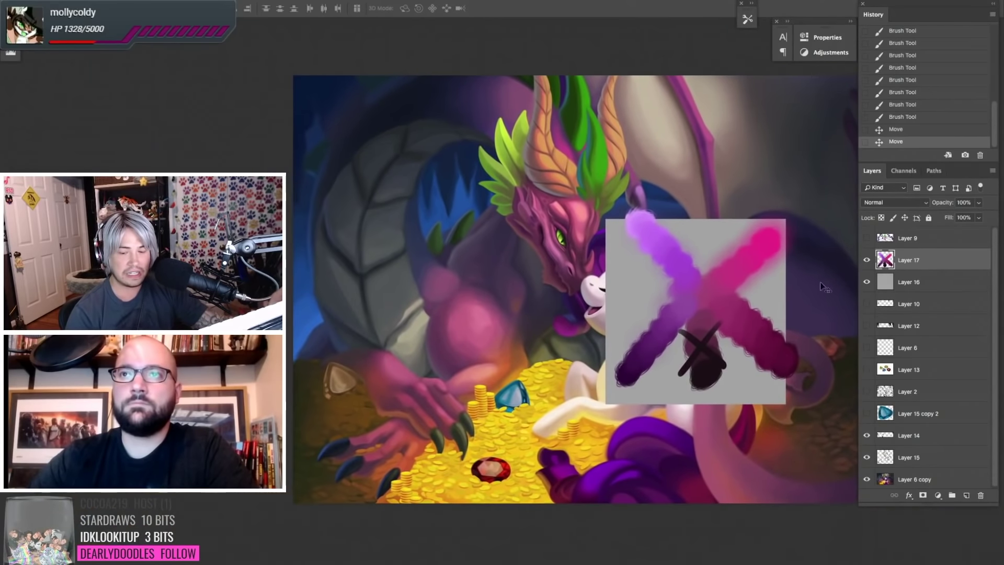
{"action": "left_click", "coordinate": [909, 282], "text": "shift"}
{"action": "left_click_drag", "start_coordinate": [580, 354], "coordinate": [648, 239]}
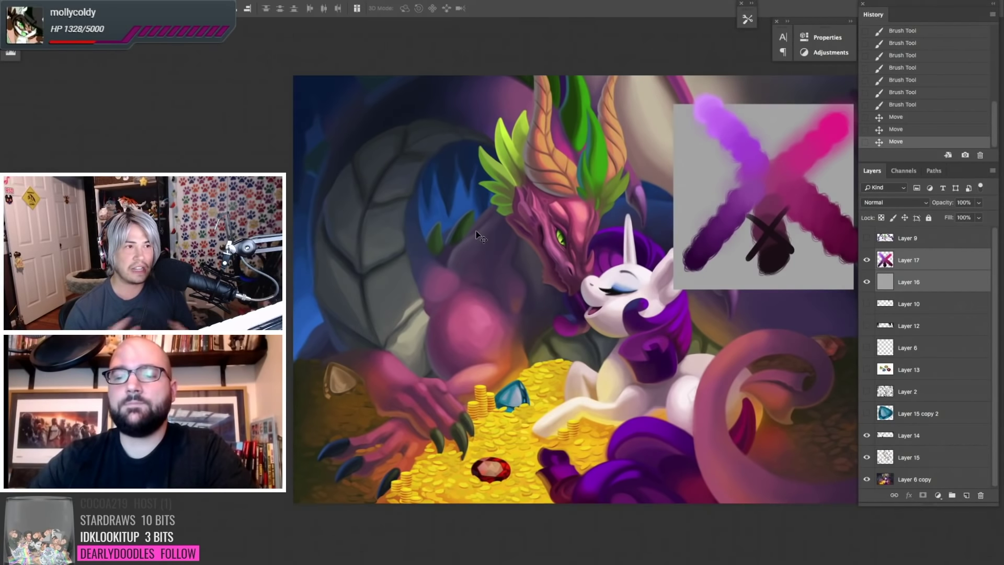
Move the backdrop and ramps back over the white unicorn and examine the colouring on the dragon's leg and claws.
{"action": "left_click_drag", "start_coordinate": [775, 194], "coordinate": [705, 314]}
{"action": "scroll", "coordinate": [706, 314], "scroll_direction": "up", "scroll_amount": 3}
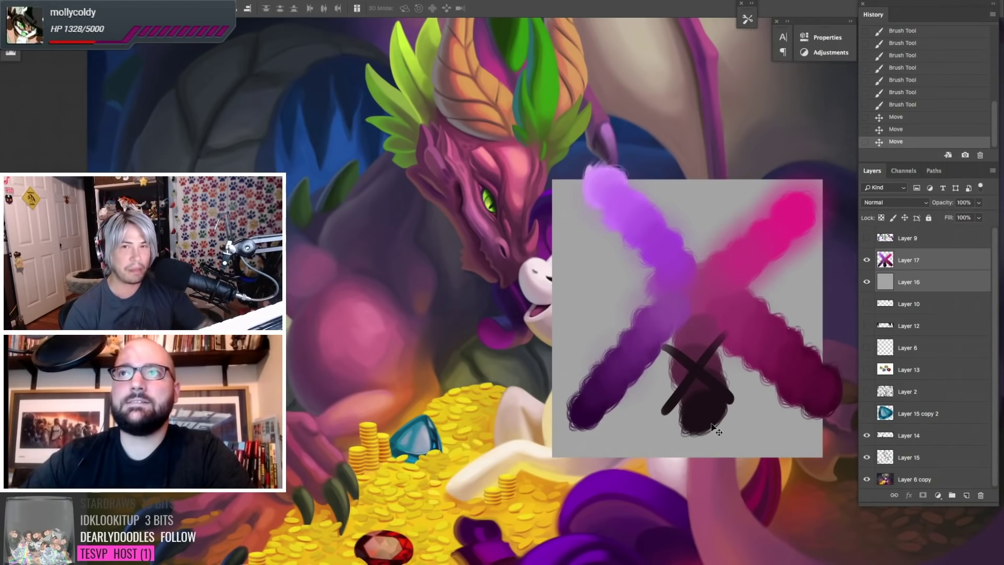
{"action": "left_click_drag", "start_coordinate": [449, 393], "coordinate": [646, 275]}
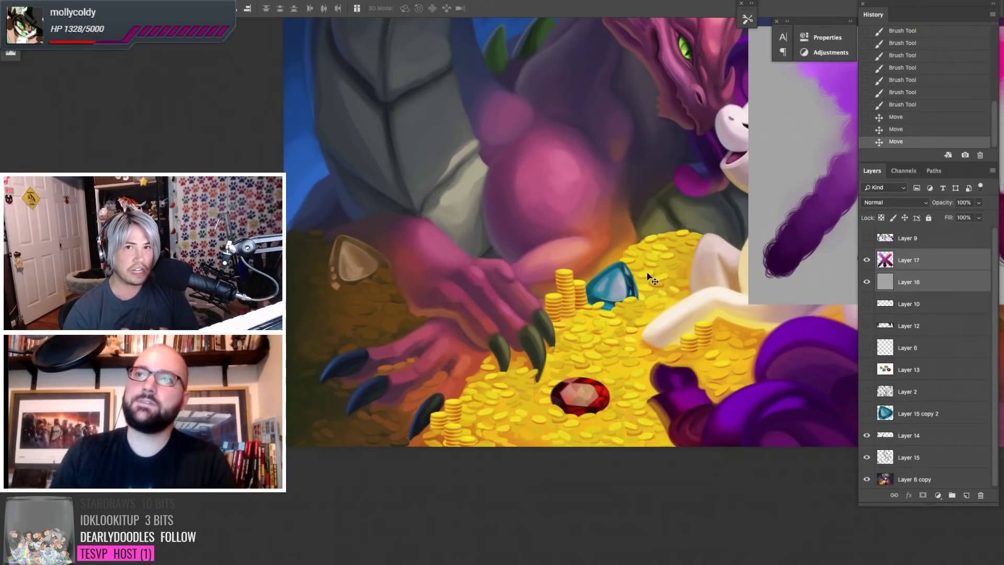
{"action": "scroll", "coordinate": [648, 279], "scroll_direction": "left", "scroll_amount": 5}
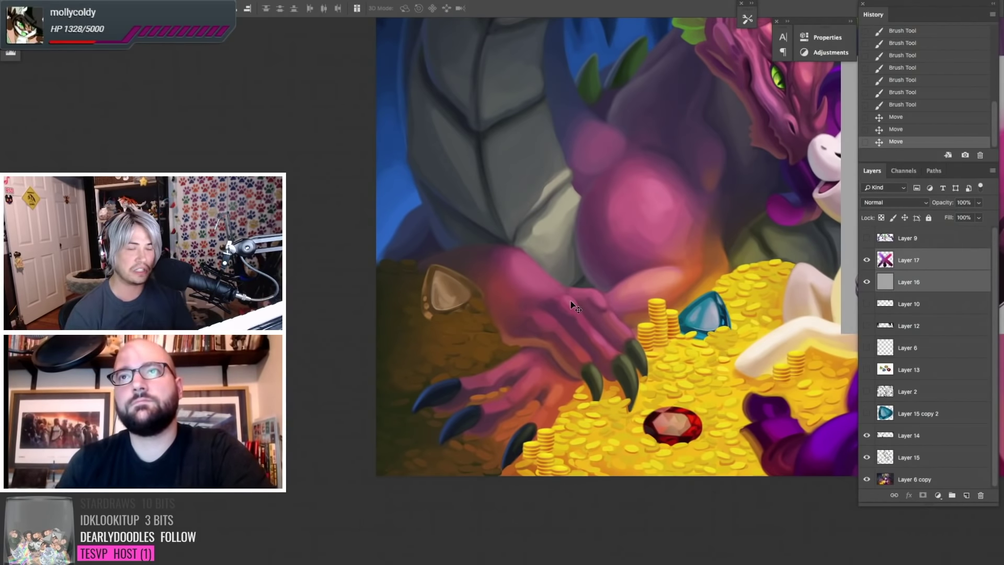
{"action": "left_click_drag", "start_coordinate": [740, 292], "coordinate": [555, 357]}
Hide the Layer 17 ramps and the Layer 16 backdrop so only the full painting is displayed.
{"action": "key", "text": "super+minus"}
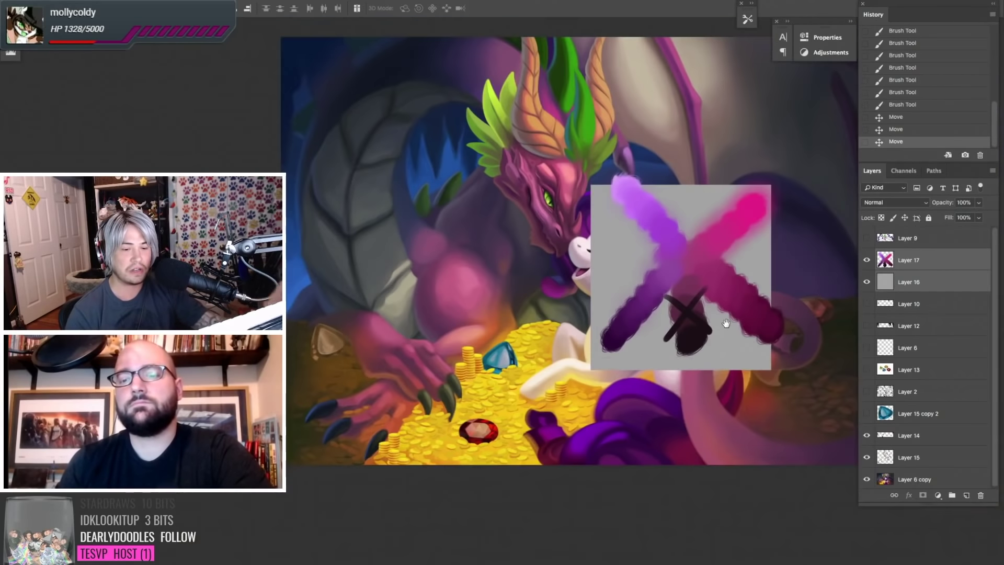
{"action": "left_click_drag", "start_coordinate": [726, 323], "coordinate": [697, 340]}
{"action": "left_click_drag", "start_coordinate": [866, 260], "coordinate": [866, 281]}
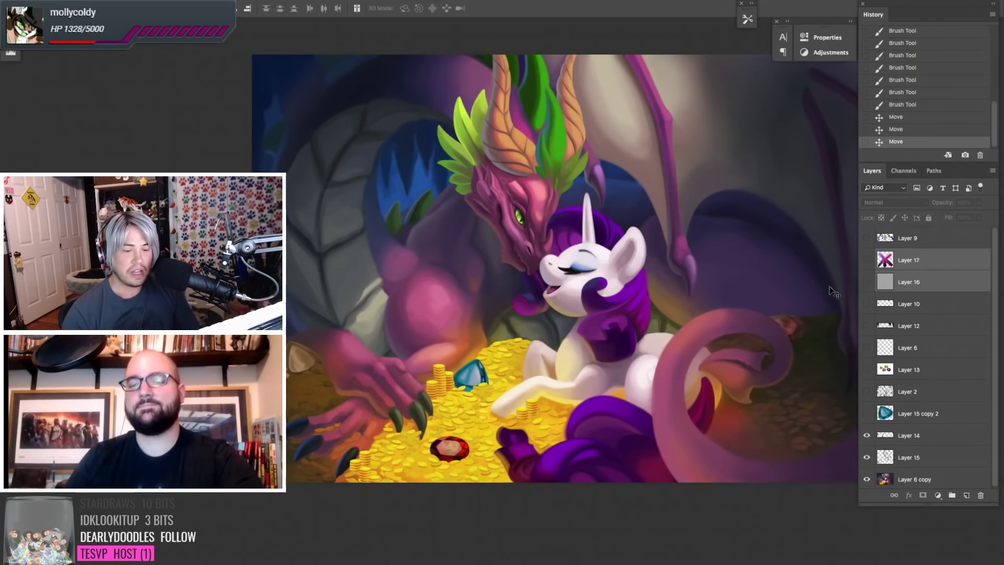